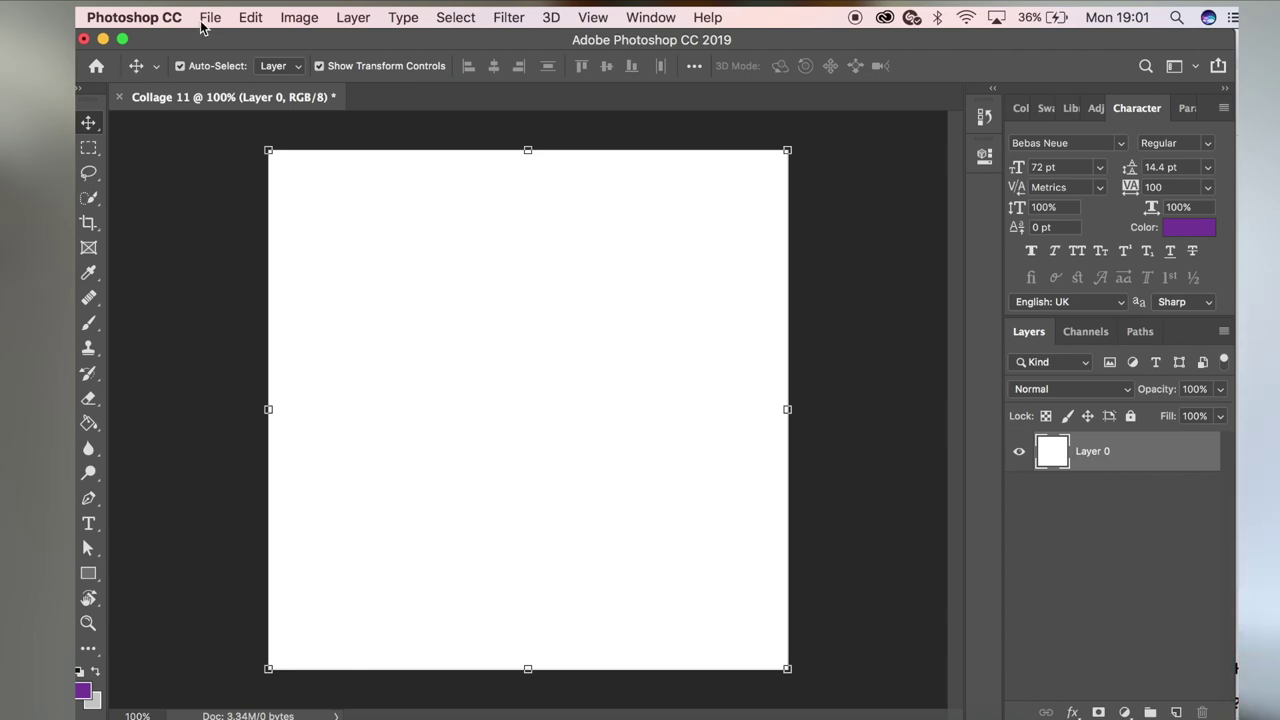
Create a new 1080 × 1080 pixel RGB document named Collage 11 with a white background.
left_click(205, 17)
left_click(207, 17)
left_click(207, 17)
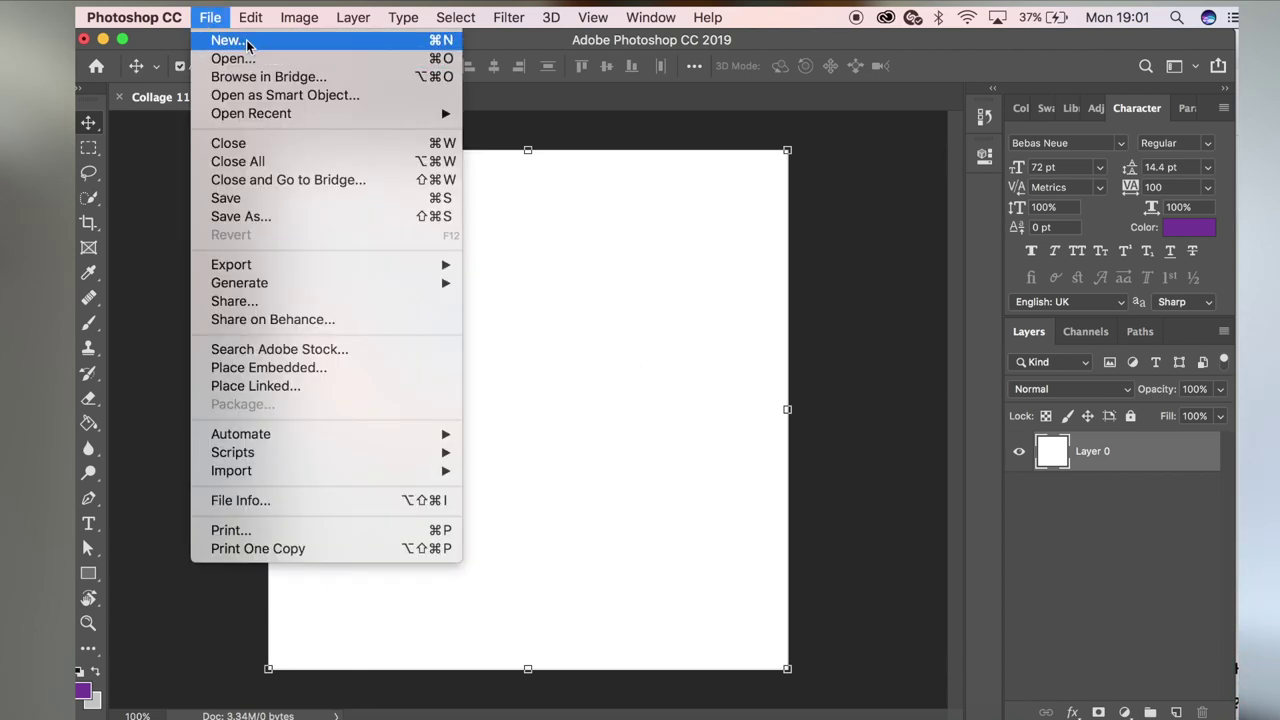
left_click(247, 41)
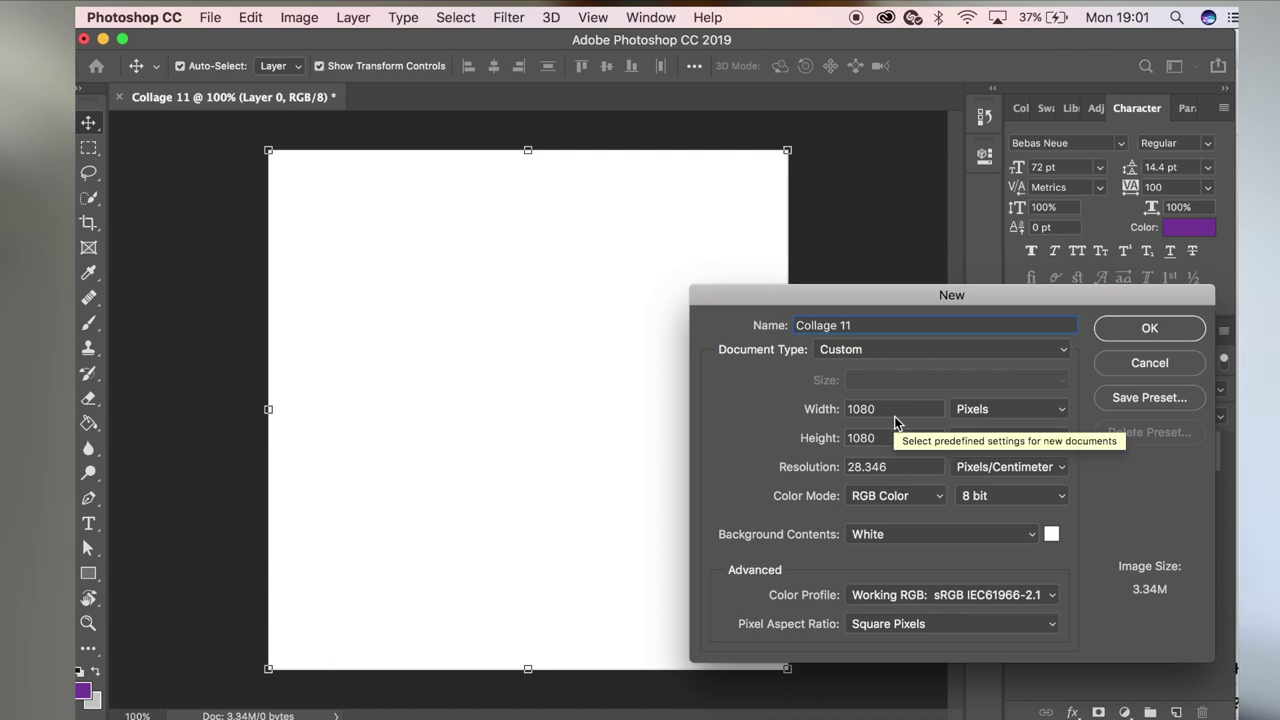
left_click(1150, 330)
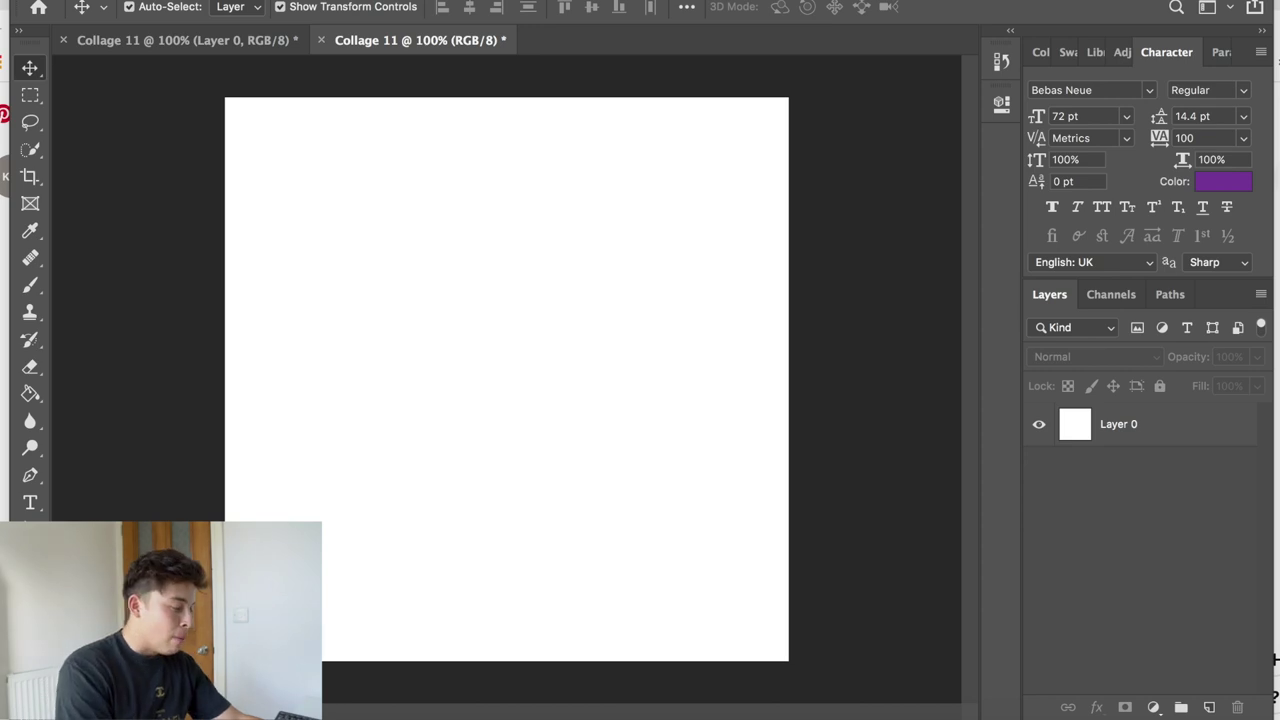
Switch to Pinterest in Google Chrome and search for "orange aesthetic".
left_click(715, 714)
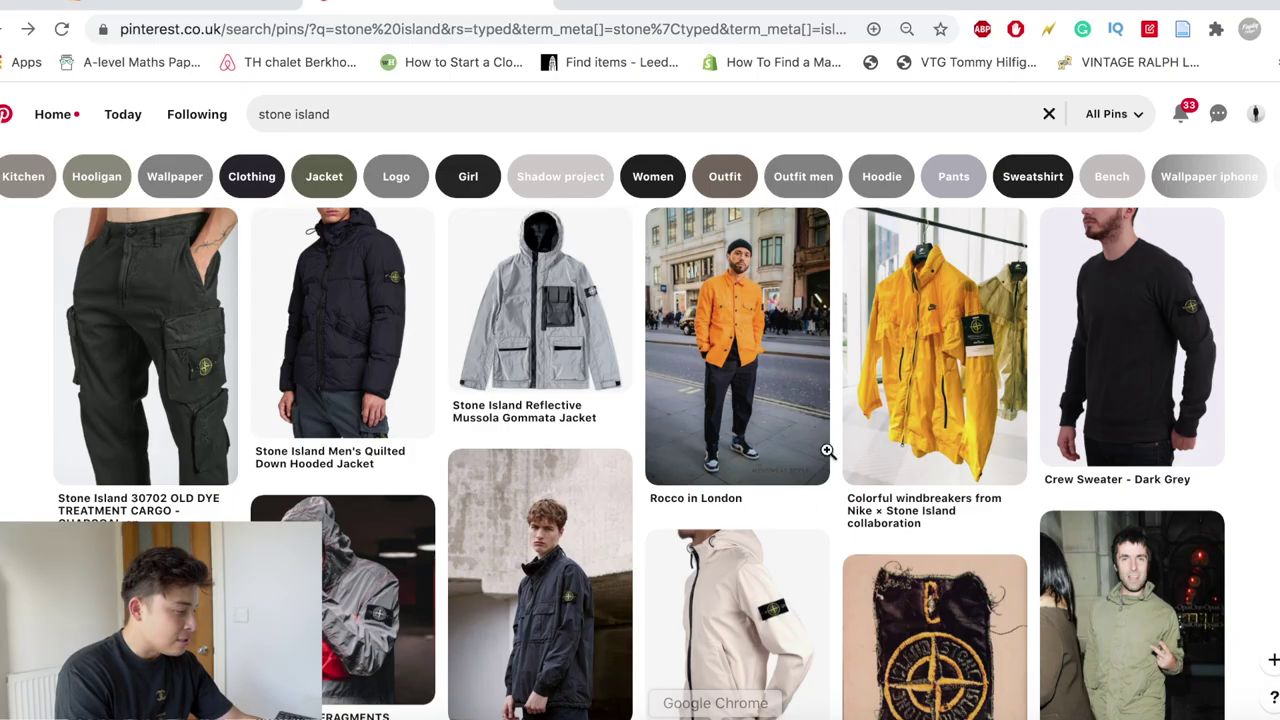
left_click(389, 120)
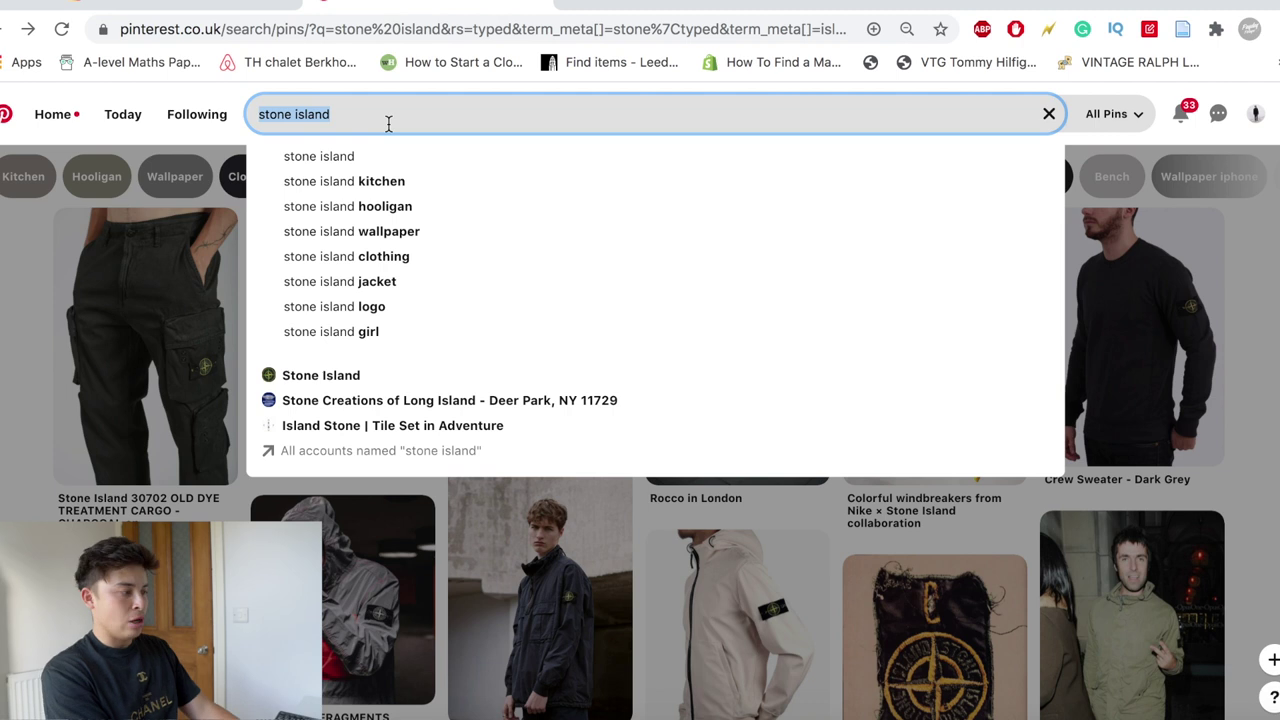
type("orga")
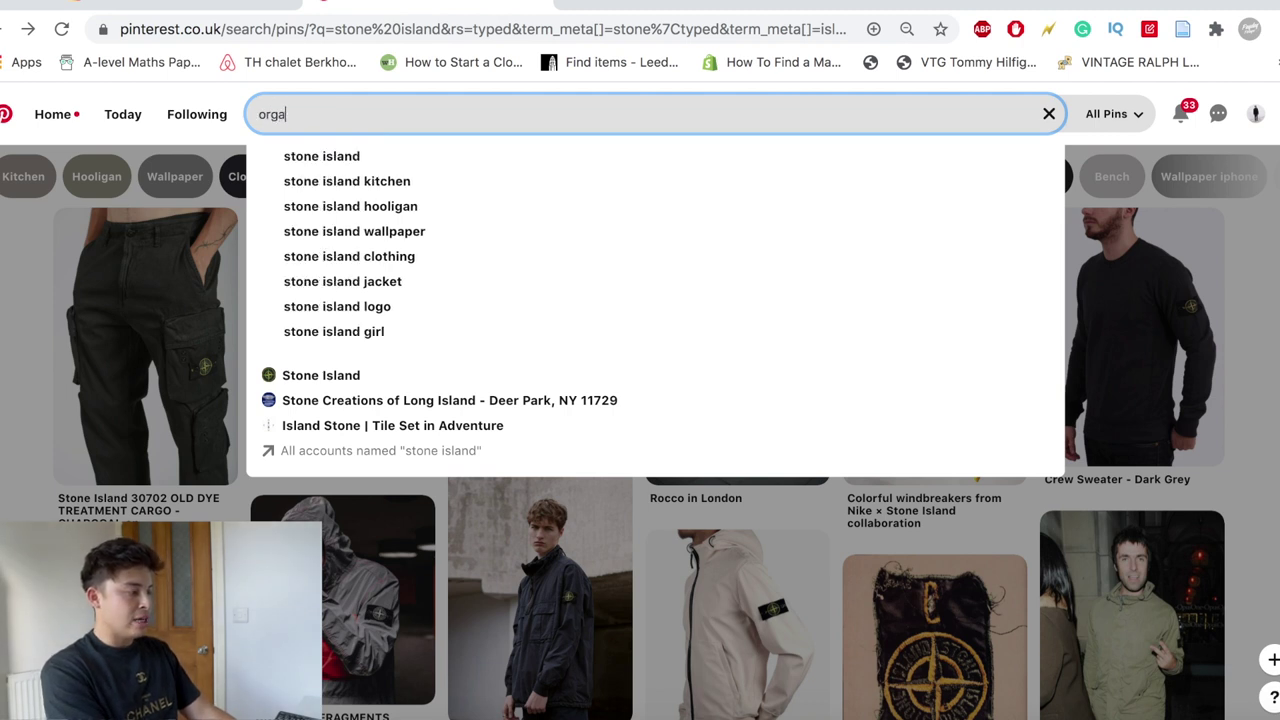
type("nge ae")
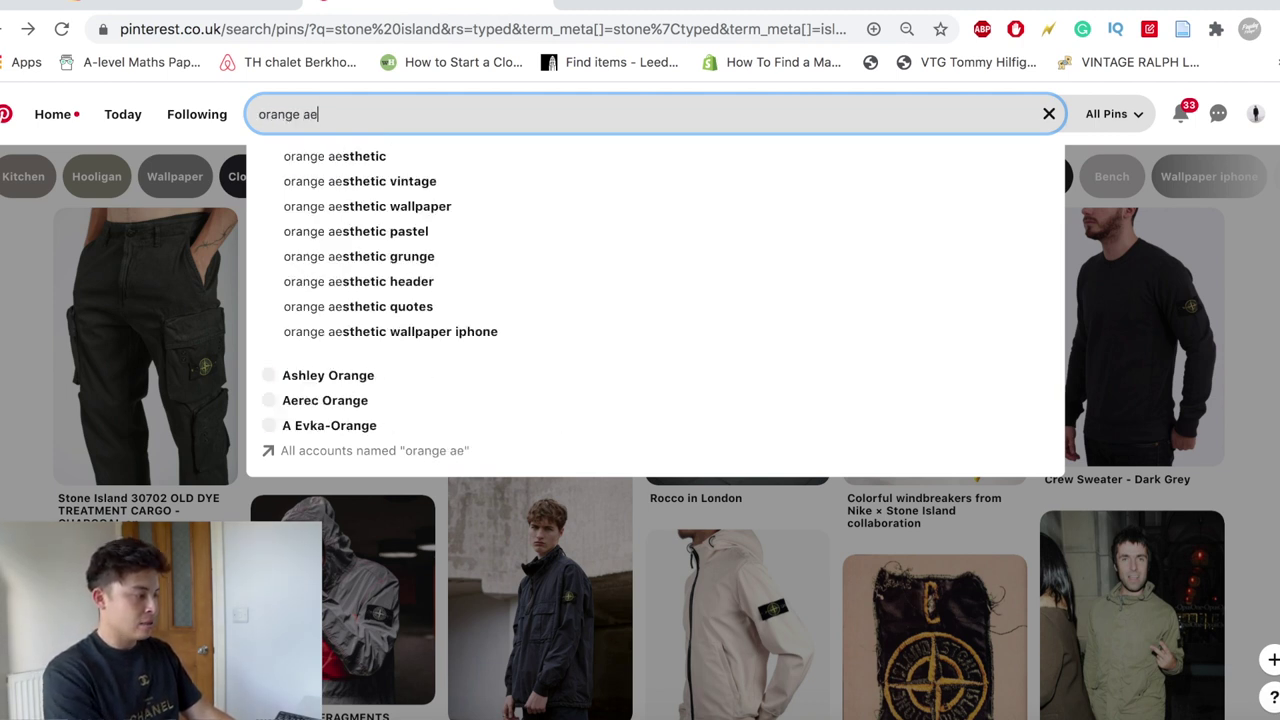
left_click(404, 159)
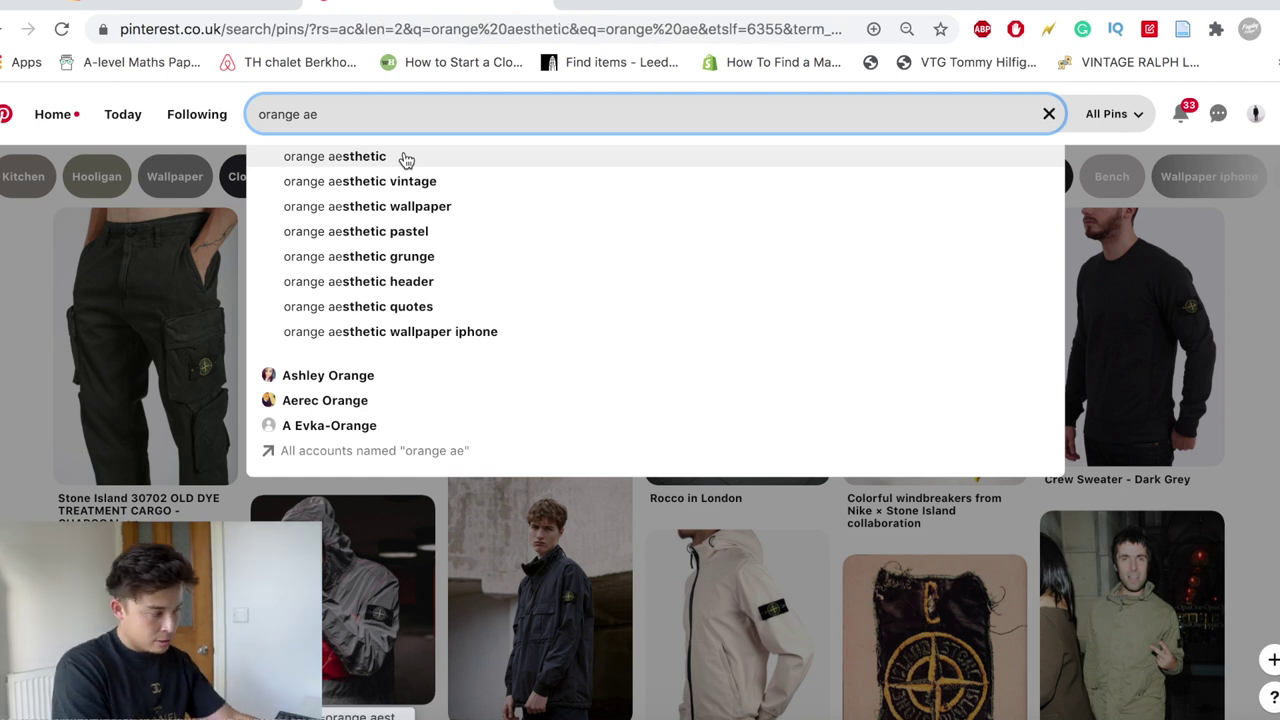
left_click(679, 162)
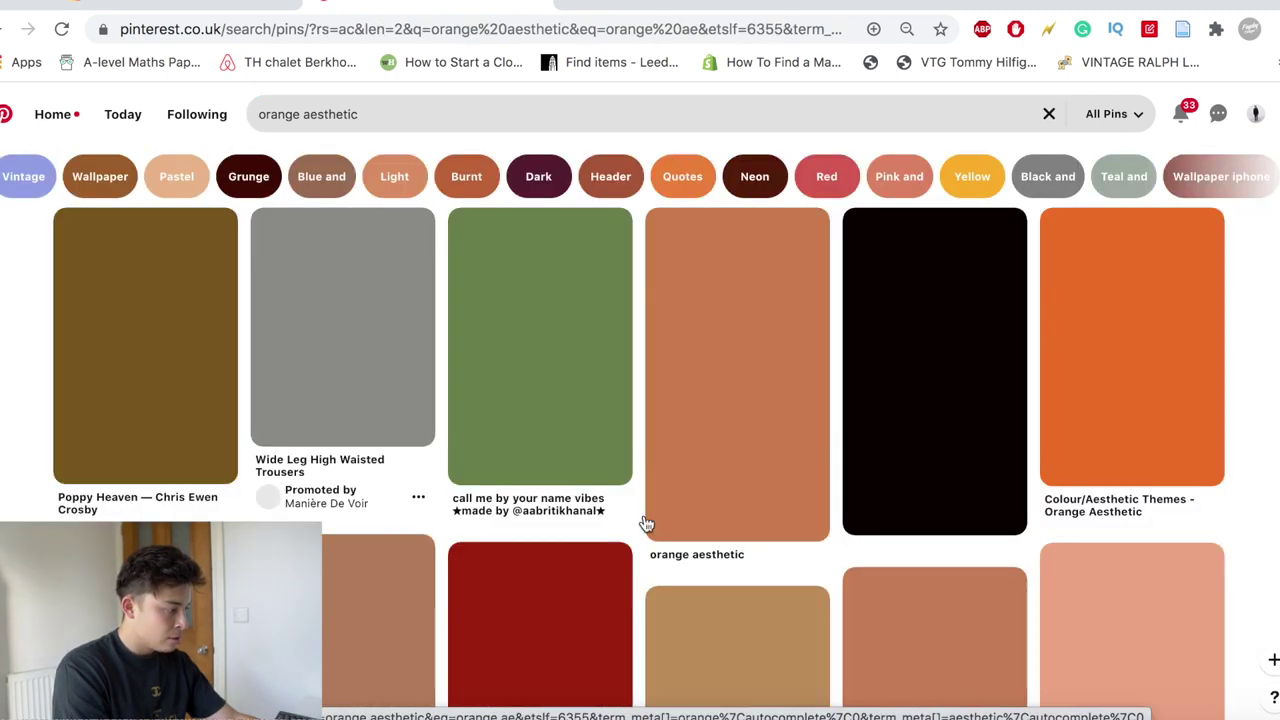
Open the First Come Flowers pin of hanging orange lanterns and save its image to Downloads as a JPEG.
scroll(640, 460, "down", 5)
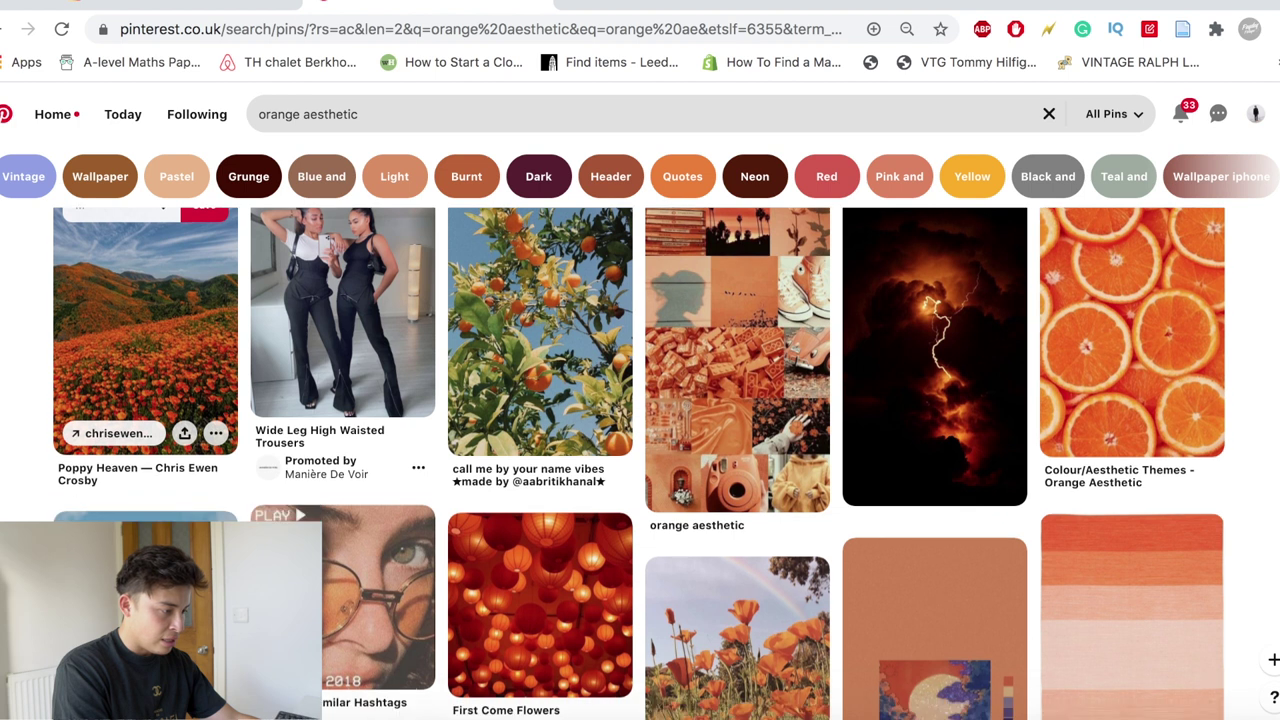
scroll(429, 489, "down", 2)
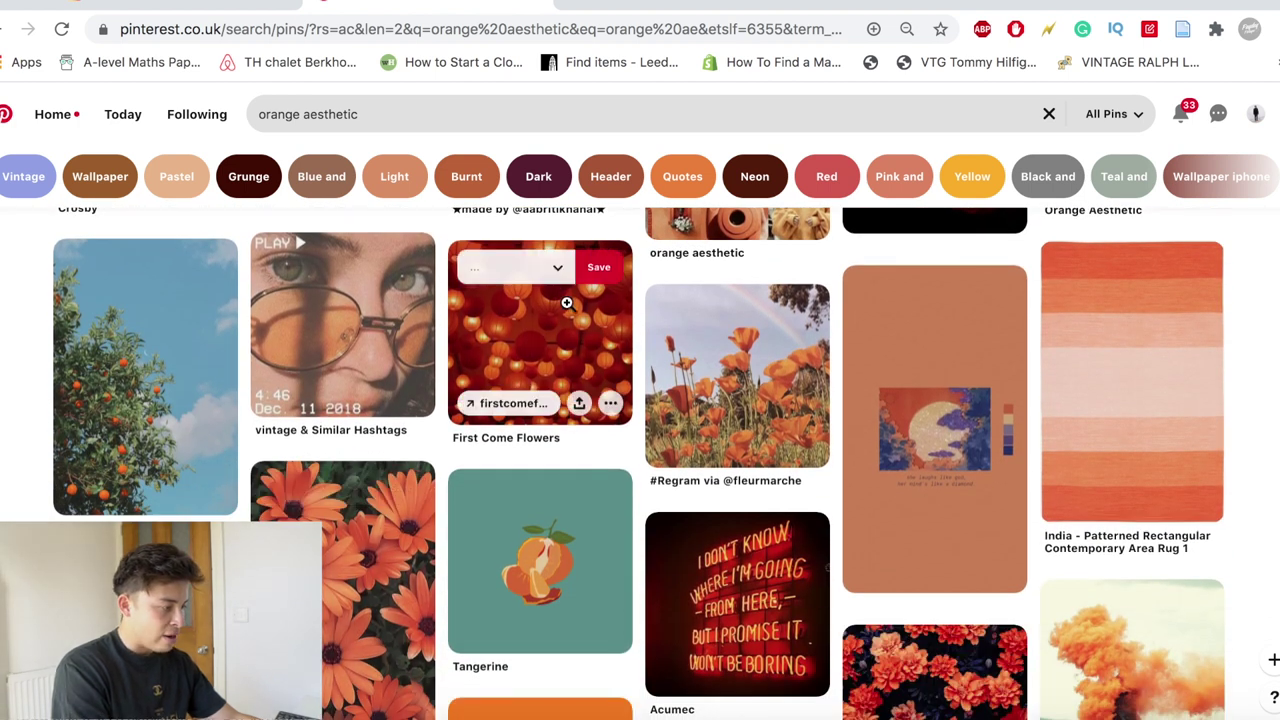
left_click(566, 304)
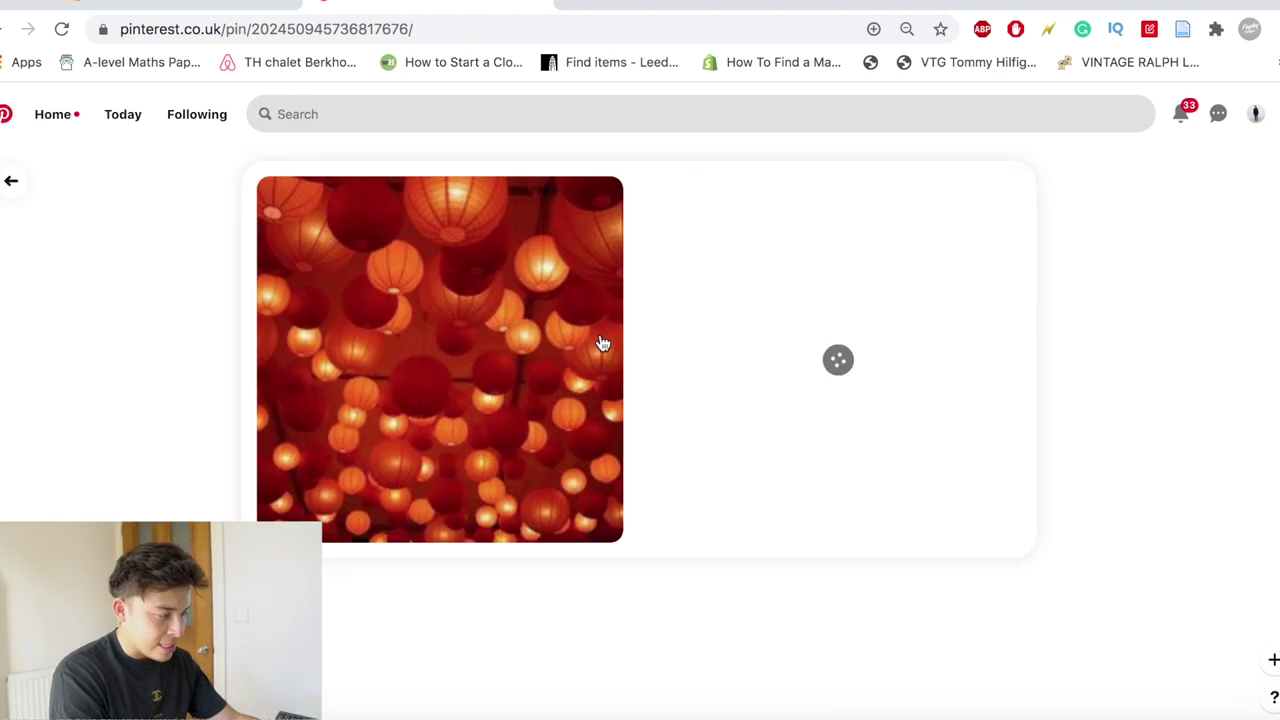
right_click(478, 406)
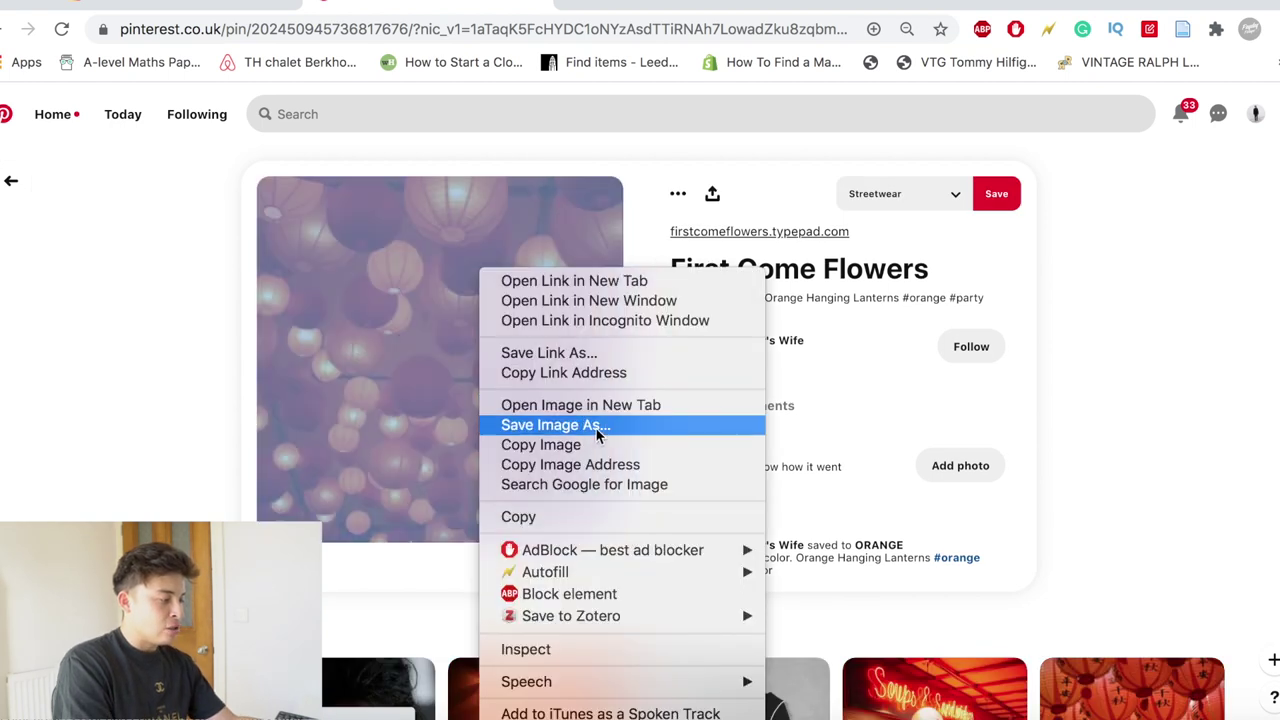
left_click(582, 426)
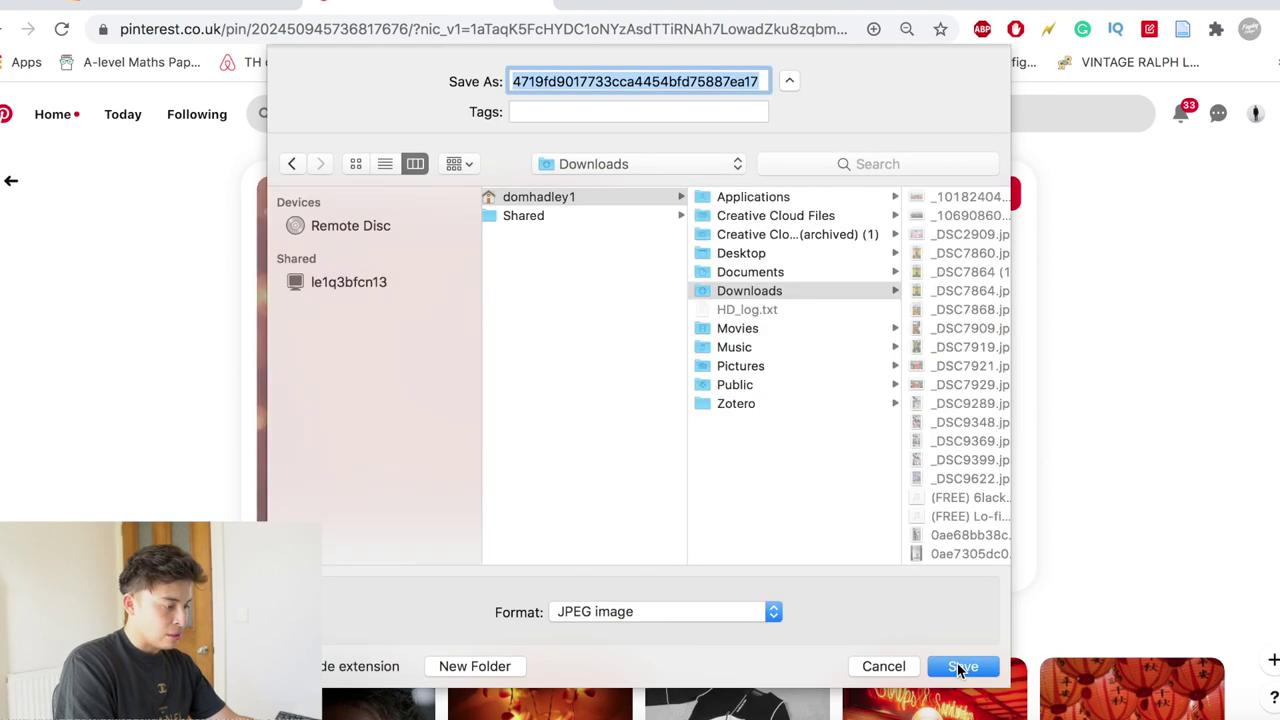
left_click(963, 666)
Open the related Lantern Sea pin and save its image to Downloads as a JPEG.
scroll(1176, 487, "down", 2)
scroll(1176, 487, "down", 5)
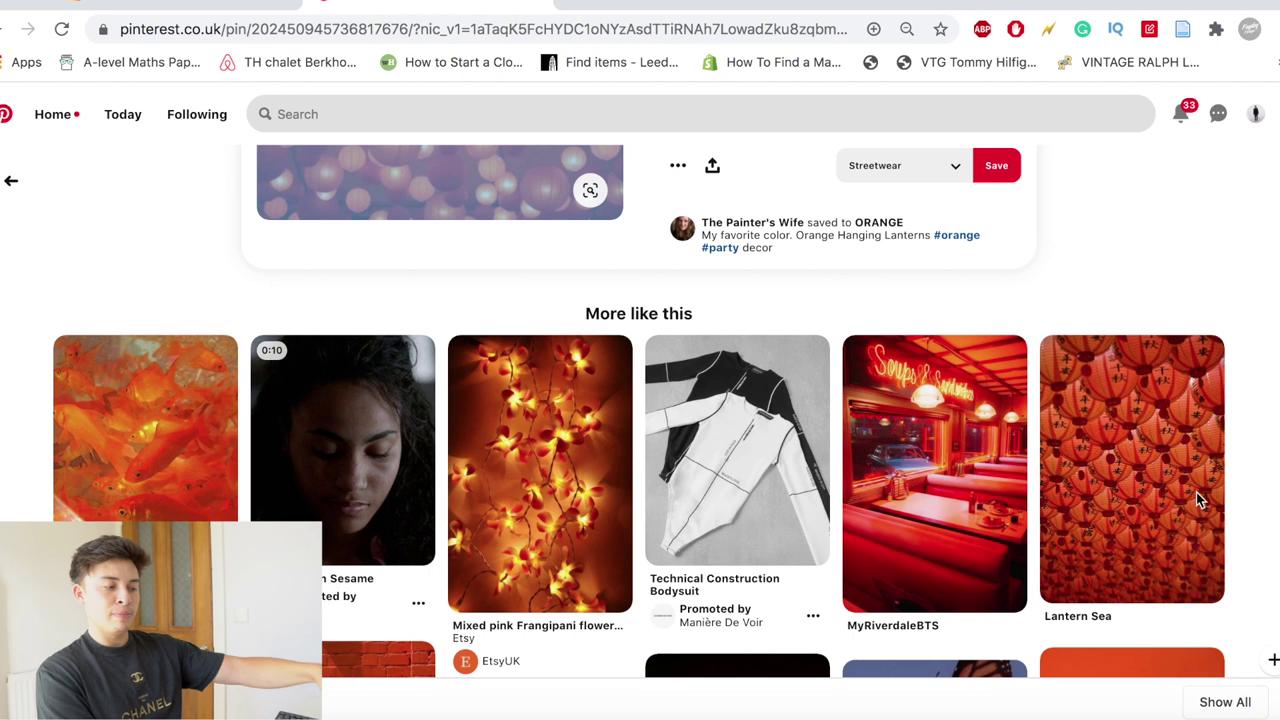
left_click(1147, 477)
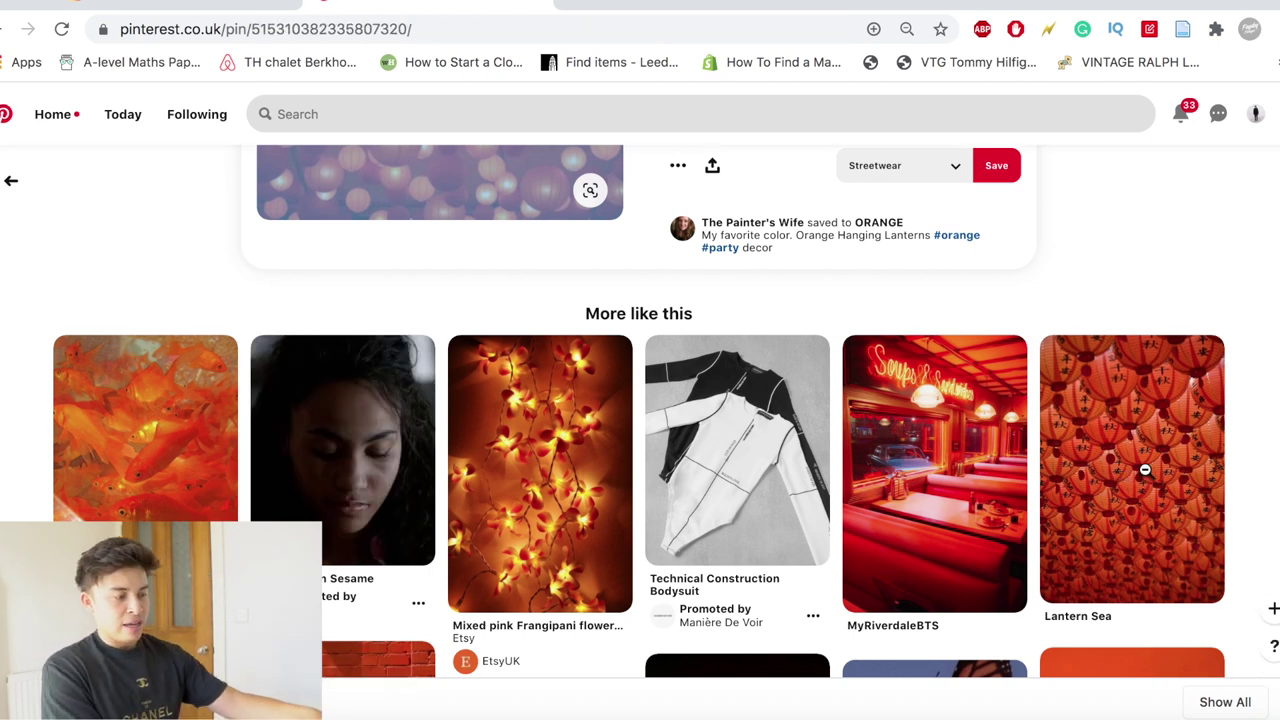
scroll(451, 490, "down", 1)
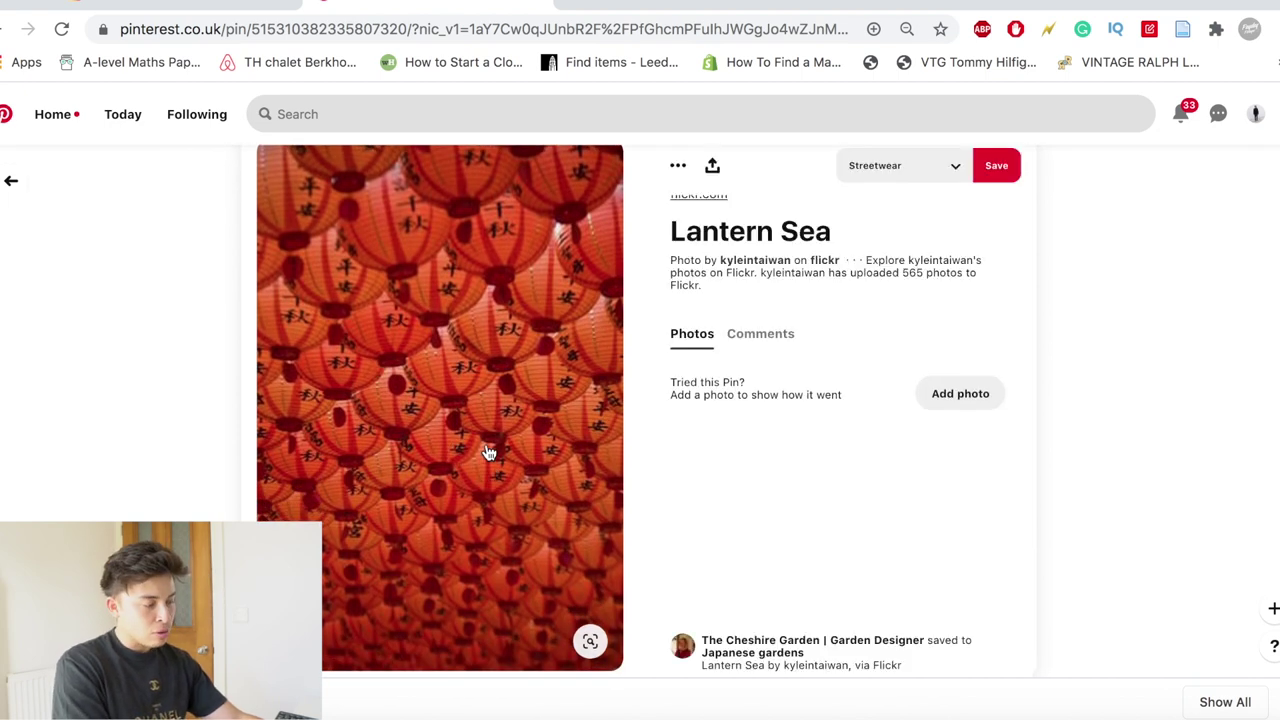
right_click(488, 452)
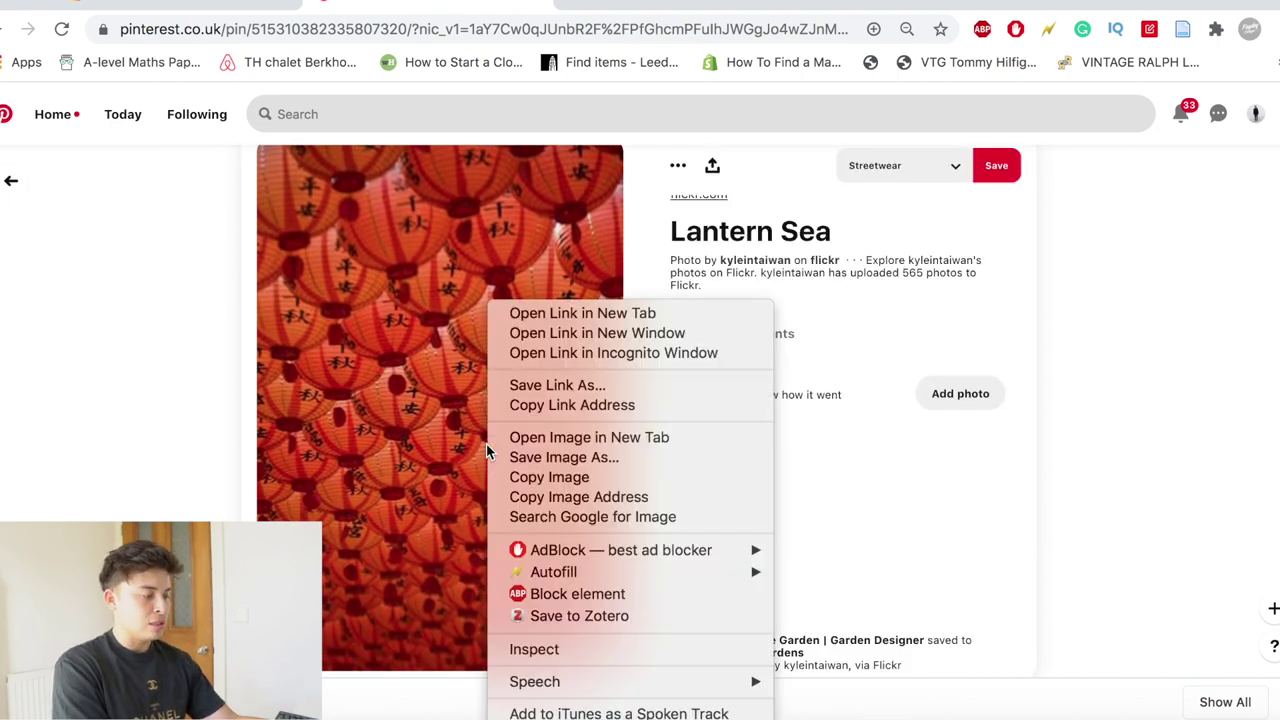
left_click(576, 458)
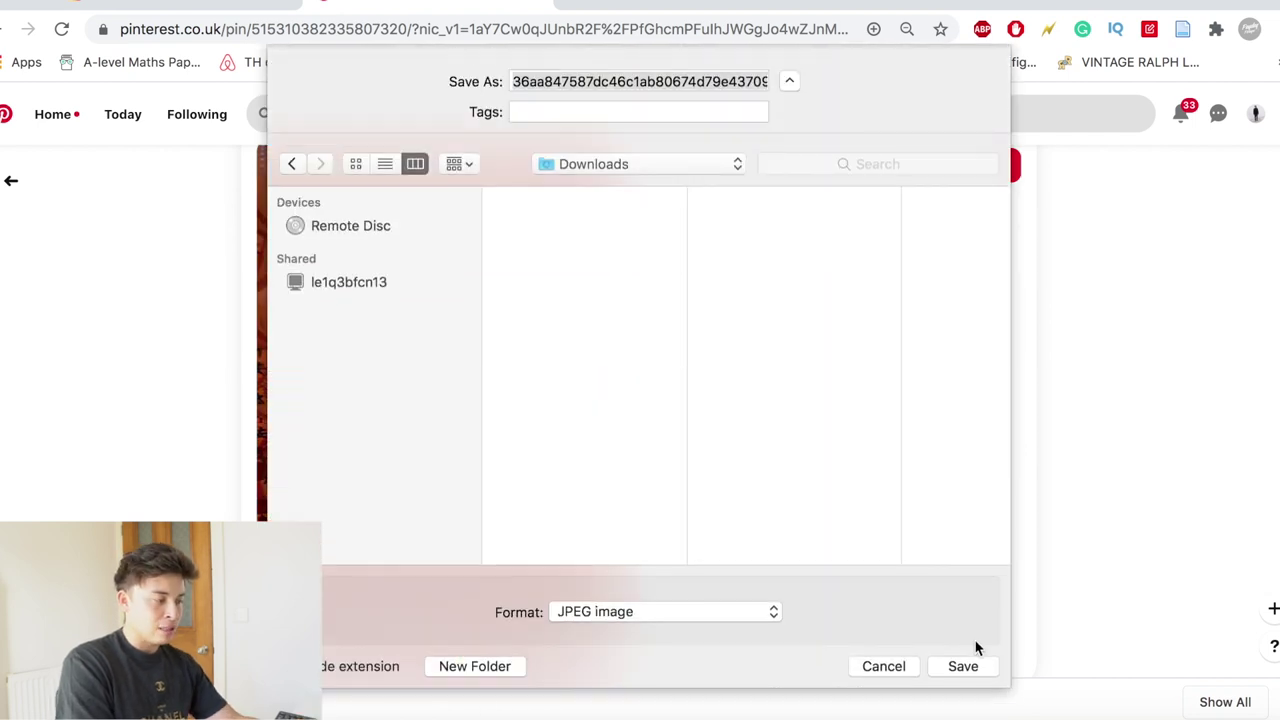
left_click(963, 666)
Return to the First Come Flowers pin and save the red diner image from its related MyRiverdaleBTS pin to Downloads as a JPEG.
scroll(1084, 590, "down", 3)
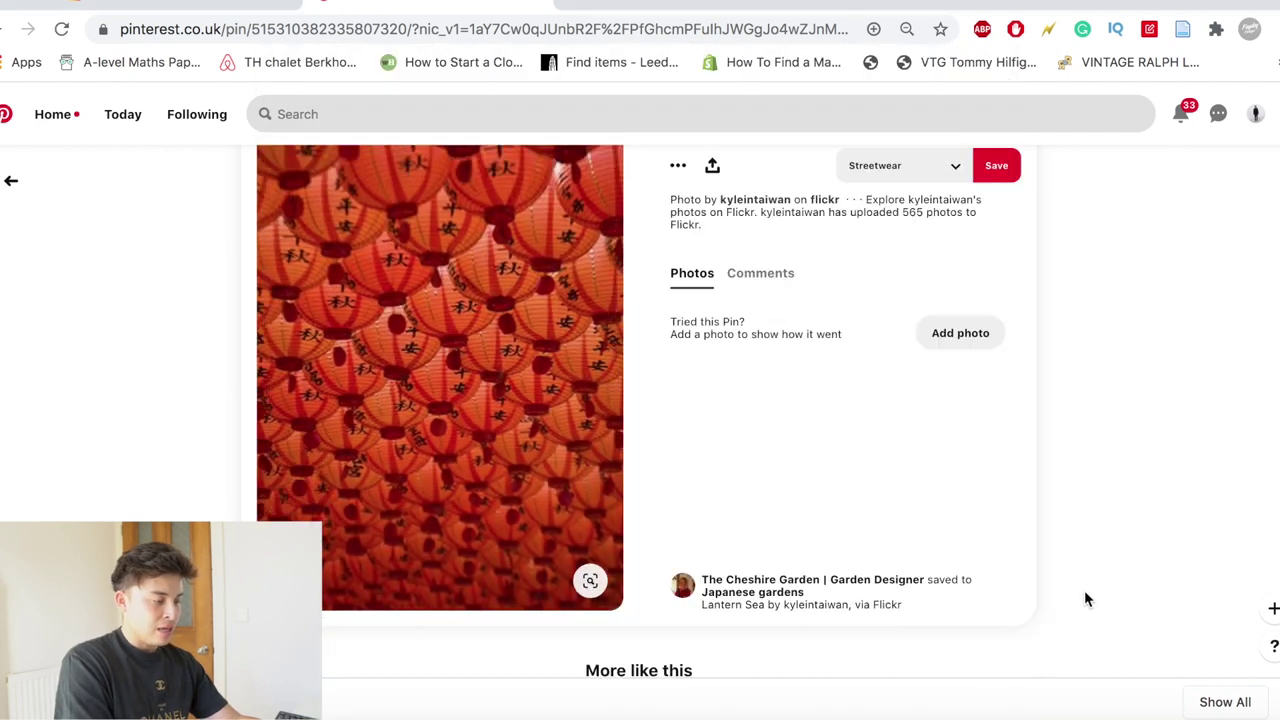
scroll(1086, 598, "down", 5)
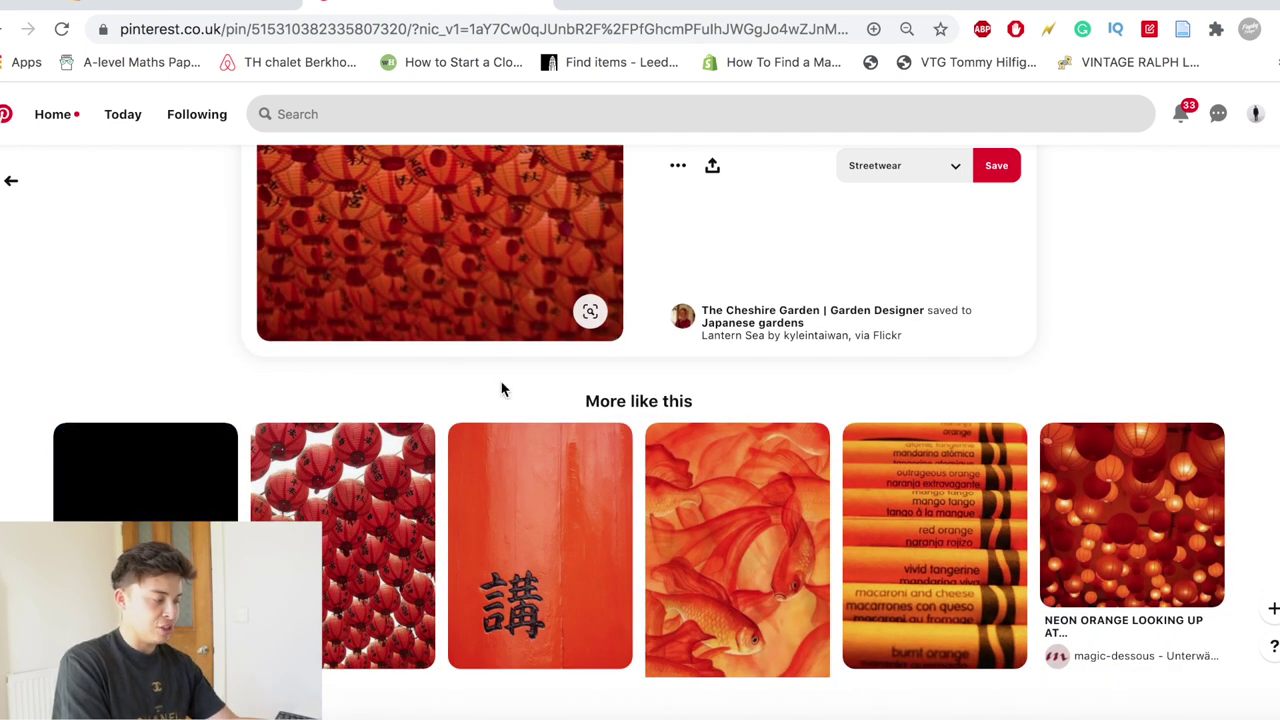
scroll(501, 386, "down", 5)
scroll(501, 386, "up", 7)
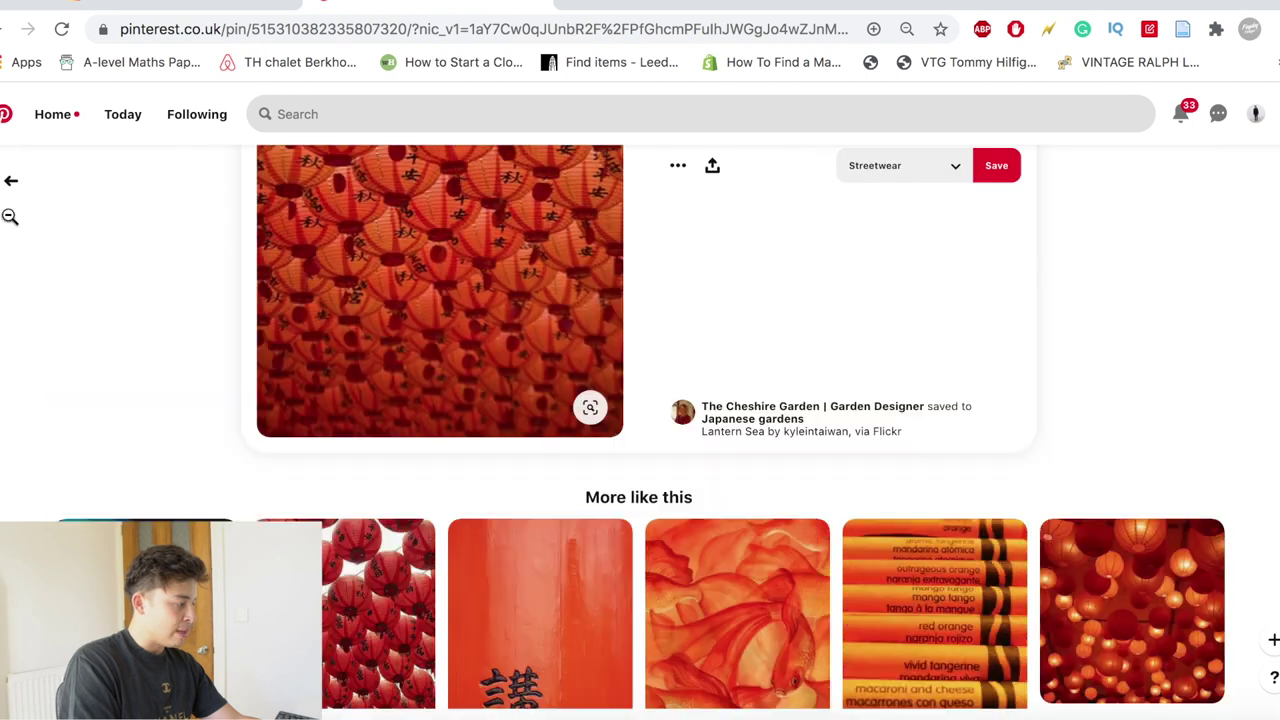
scroll(501, 386, "up", 3)
left_click(12, 183)
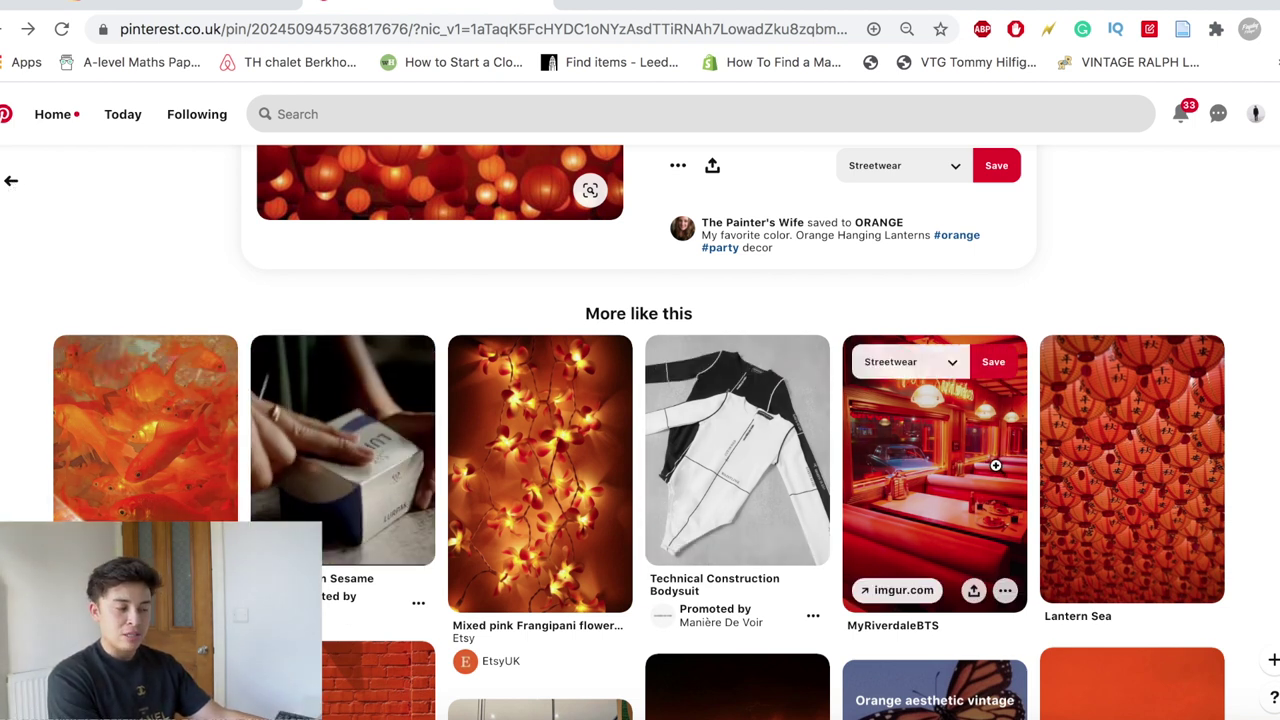
left_click(995, 465)
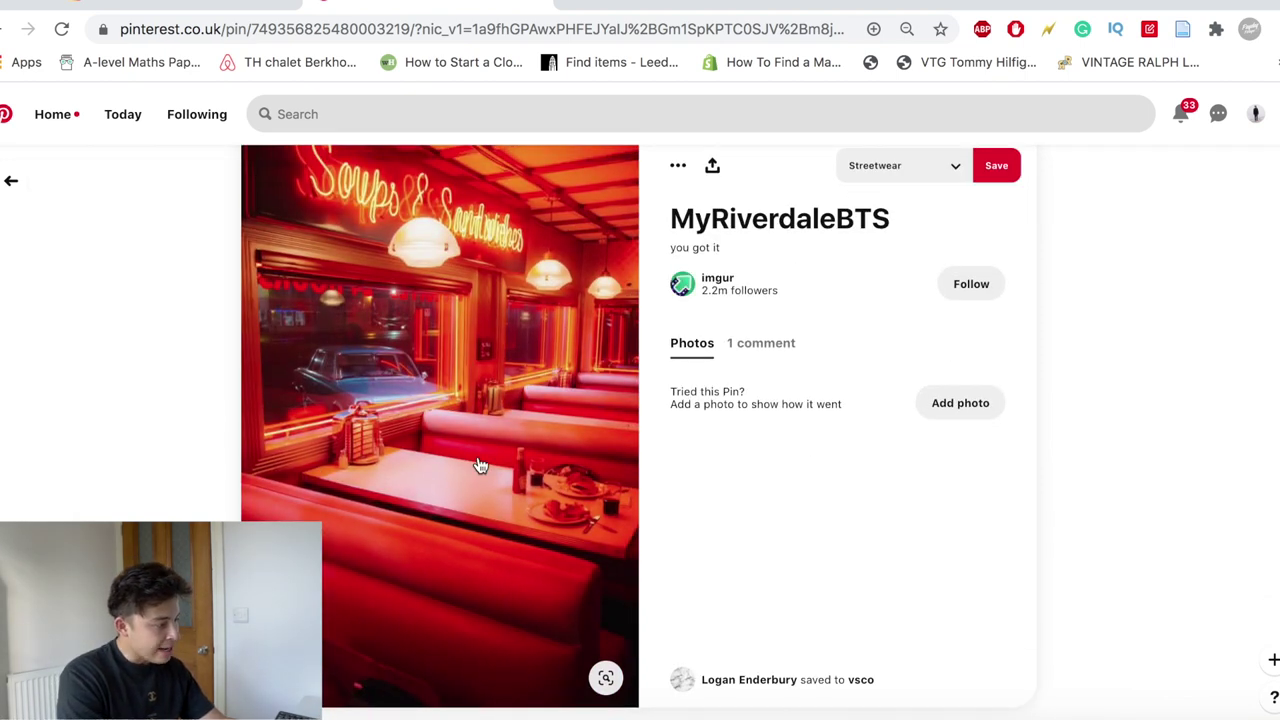
right_click(540, 437)
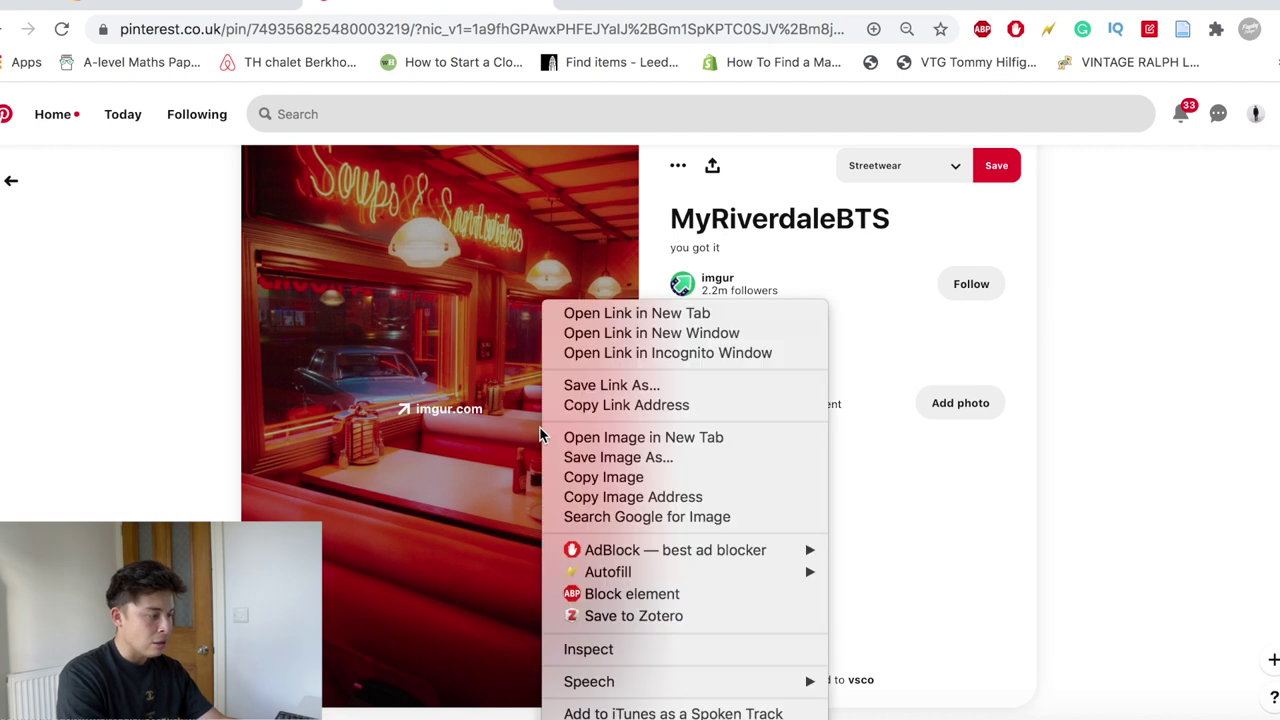
left_click(643, 458)
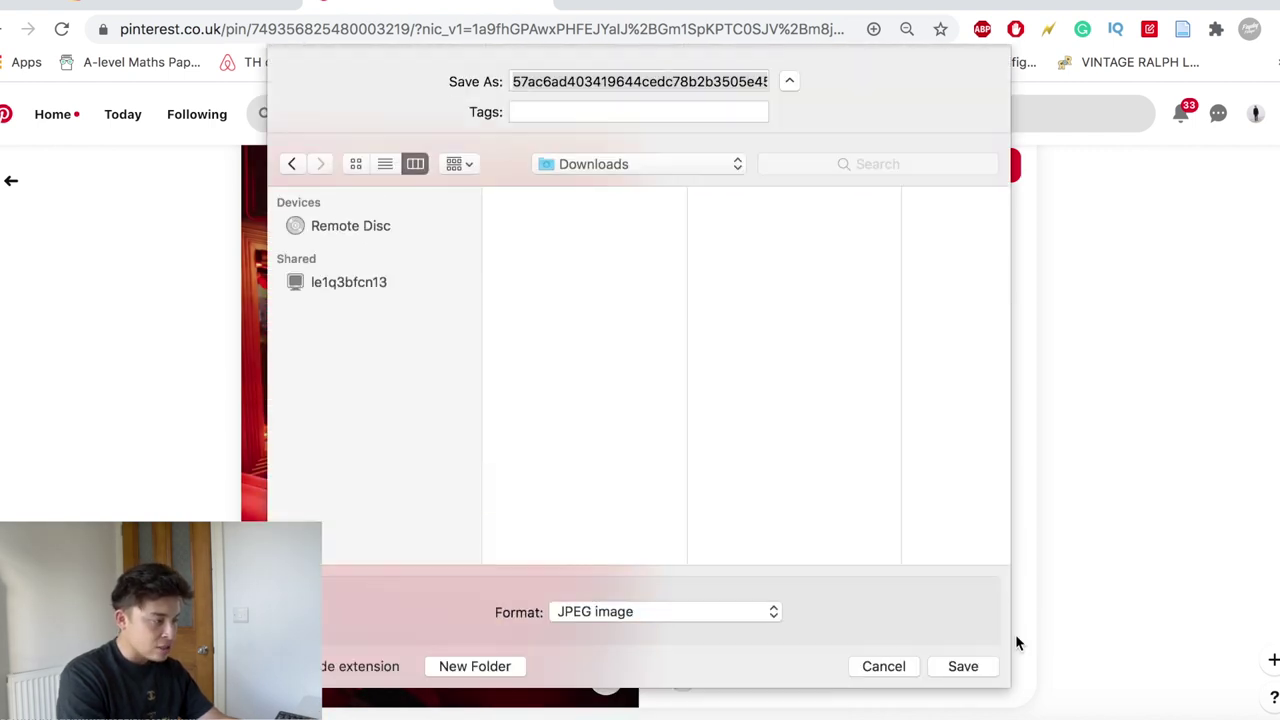
left_click(963, 666)
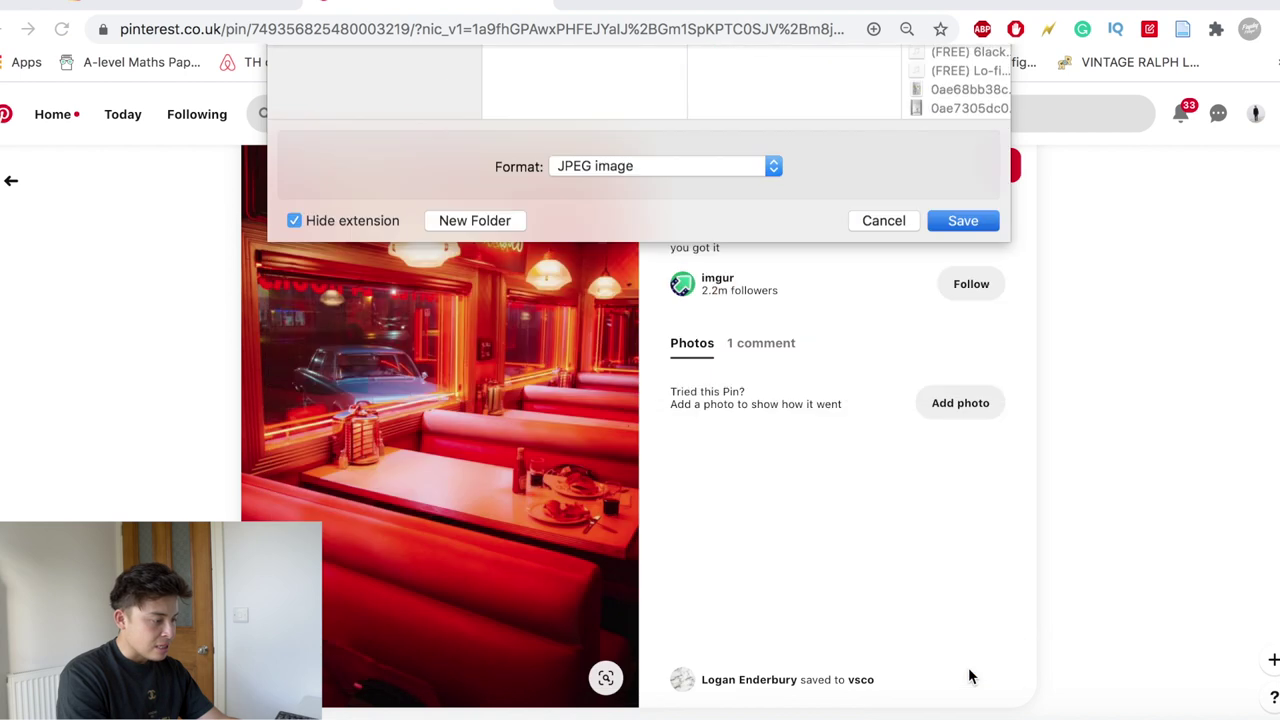
Return to the First Come Flowers pin and browse its related pins for more orange-themed images.
left_click(12, 185)
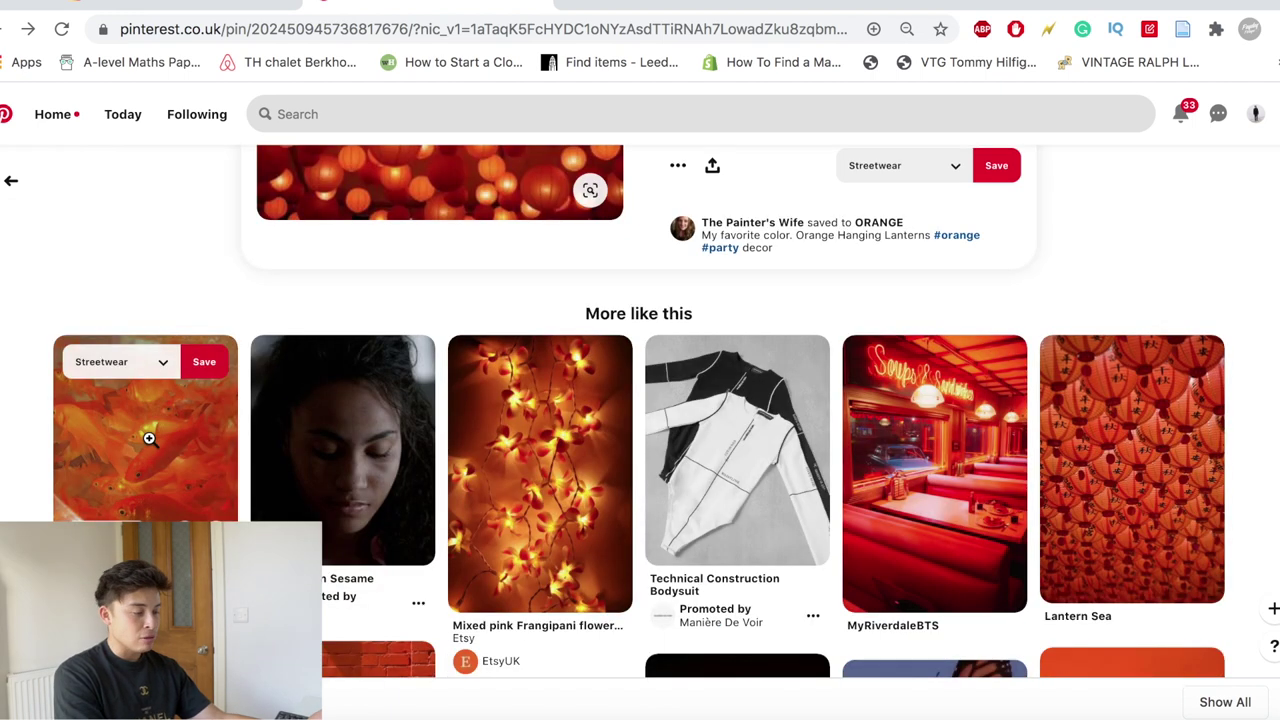
scroll(349, 443, "down", 5)
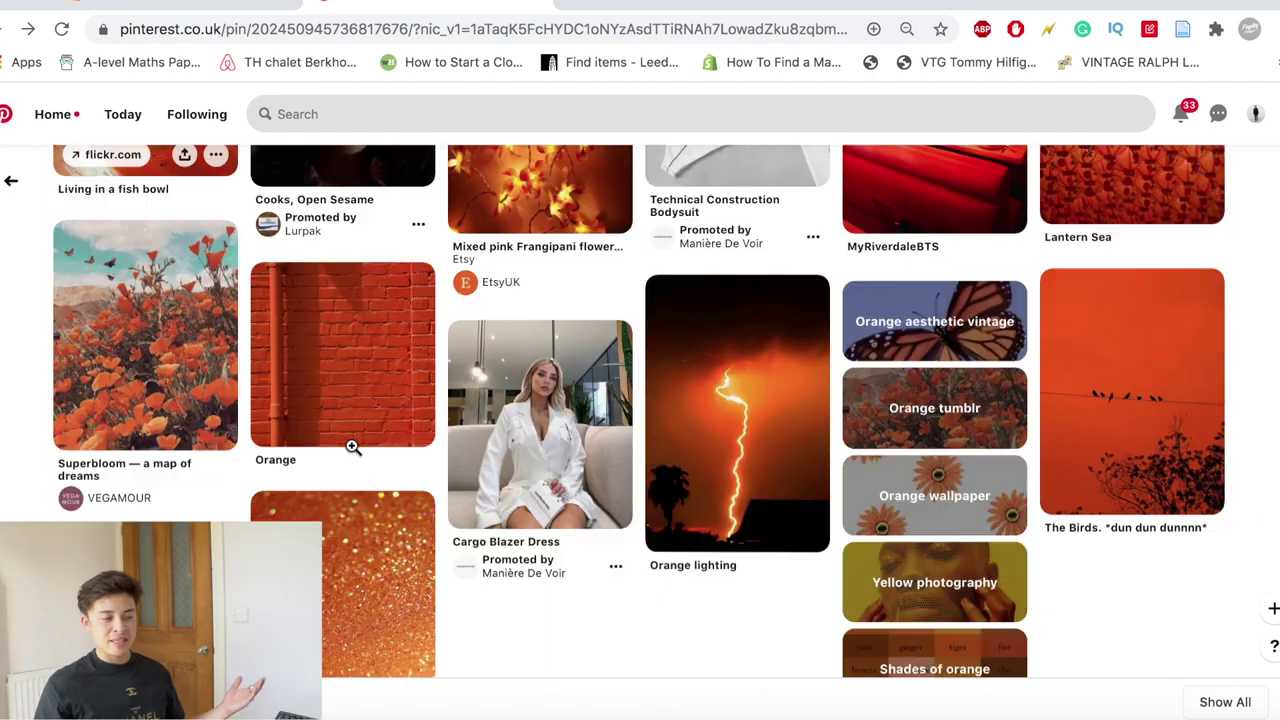
mouse_move(353, 447)
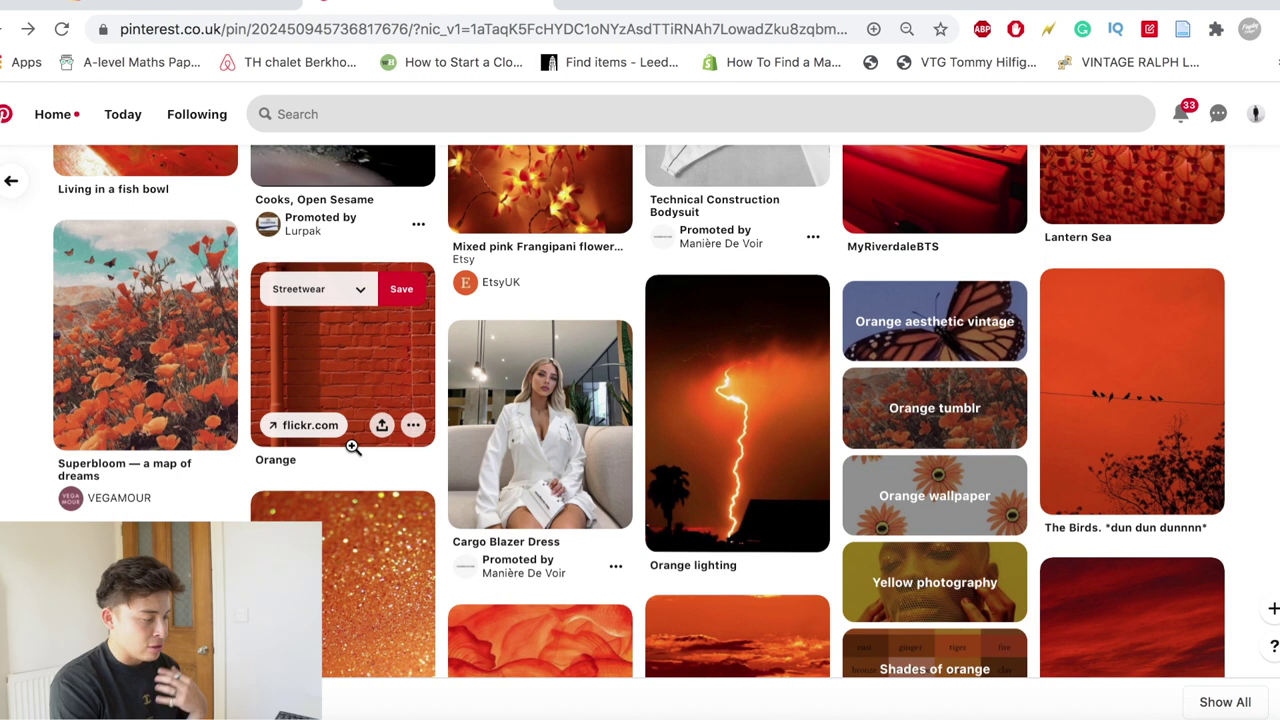
scroll(412, 440, "down", 6)
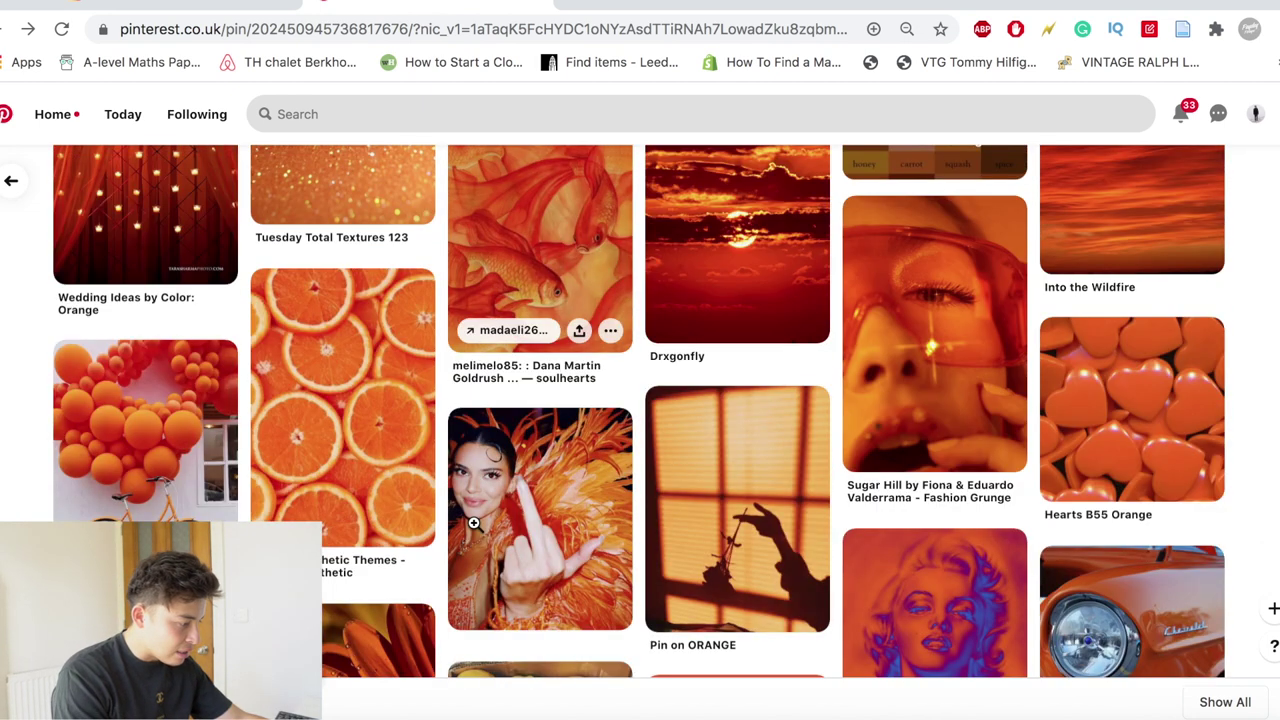
scroll(474, 522, "down", 4)
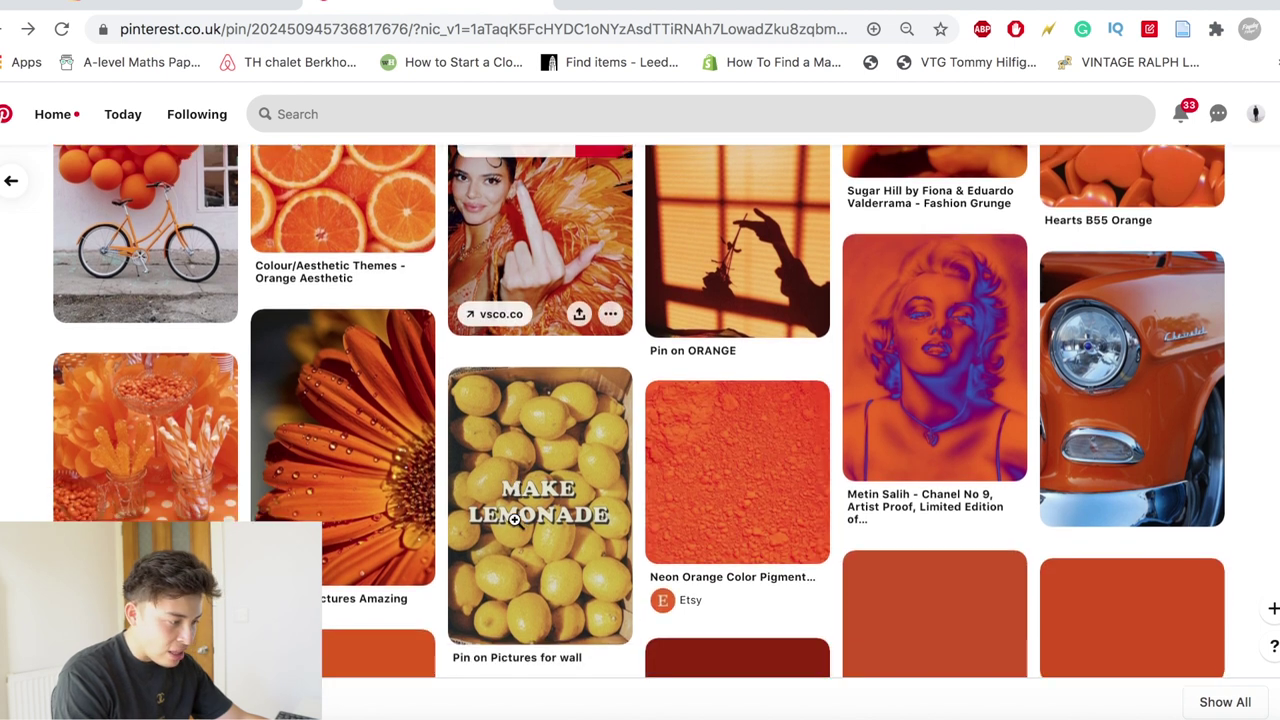
scroll(513, 519, "down", 1)
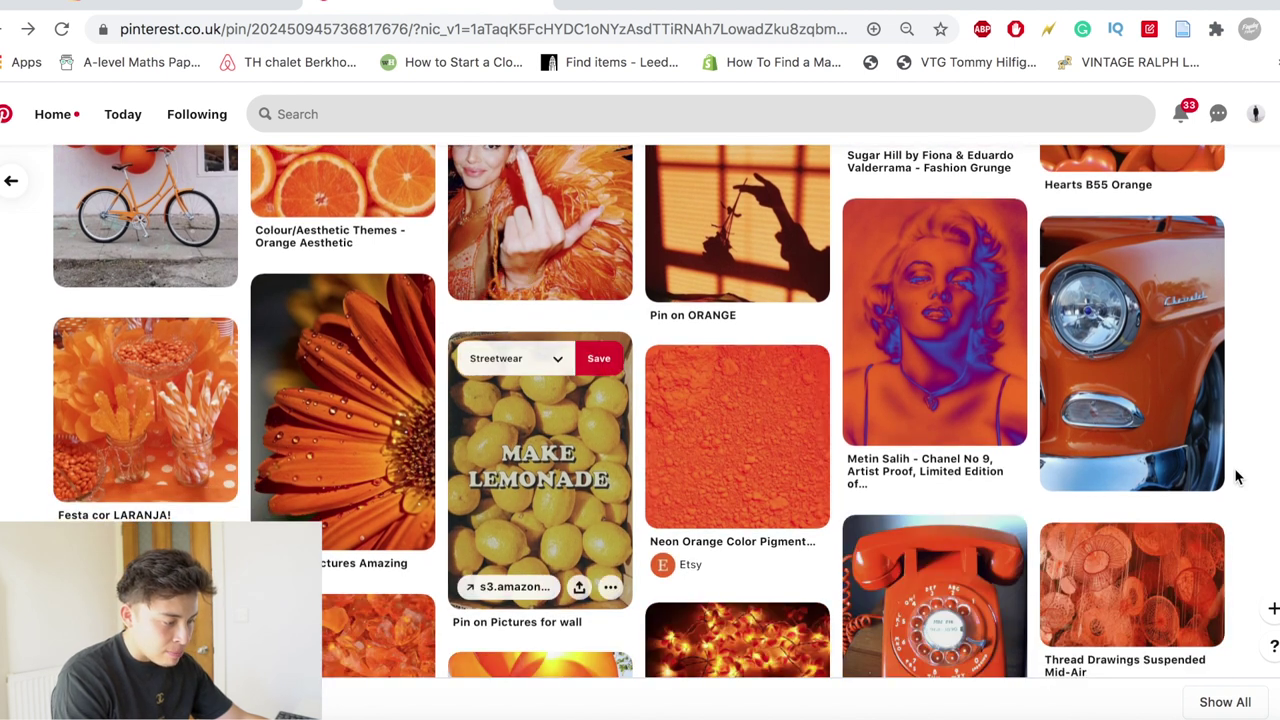
scroll(1236, 477, "down", 3)
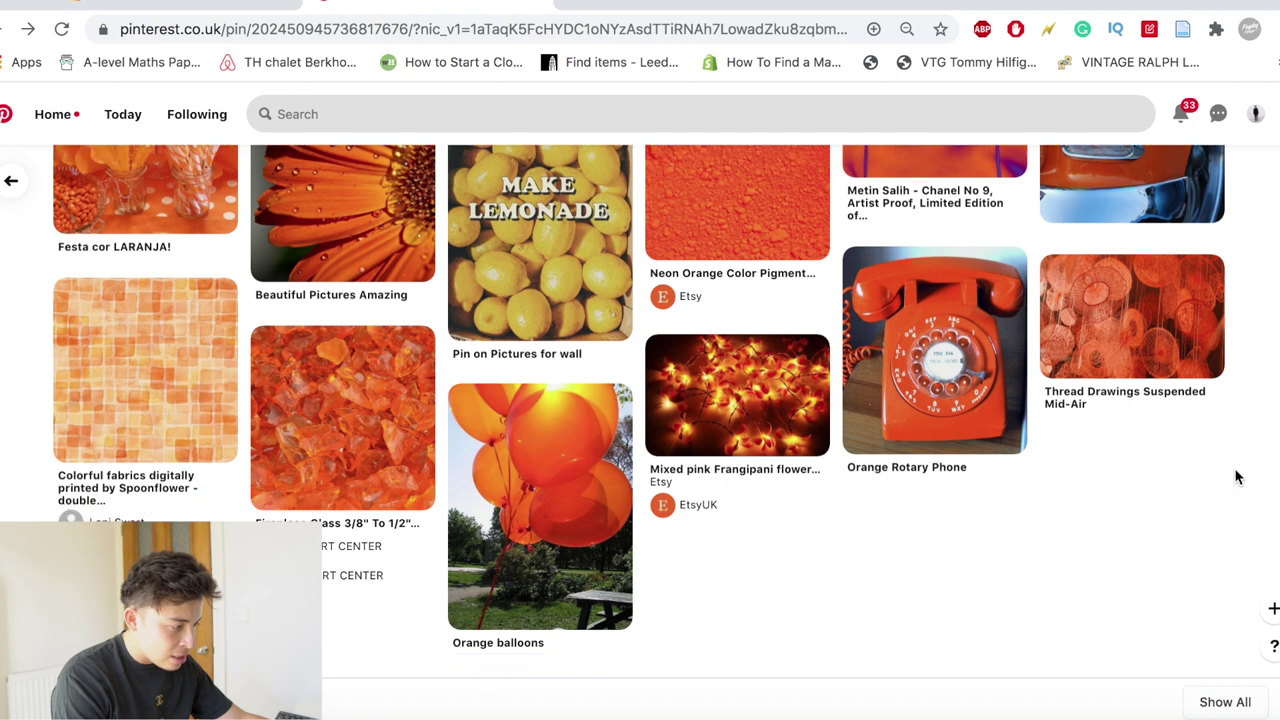
scroll(1236, 477, "down", 3)
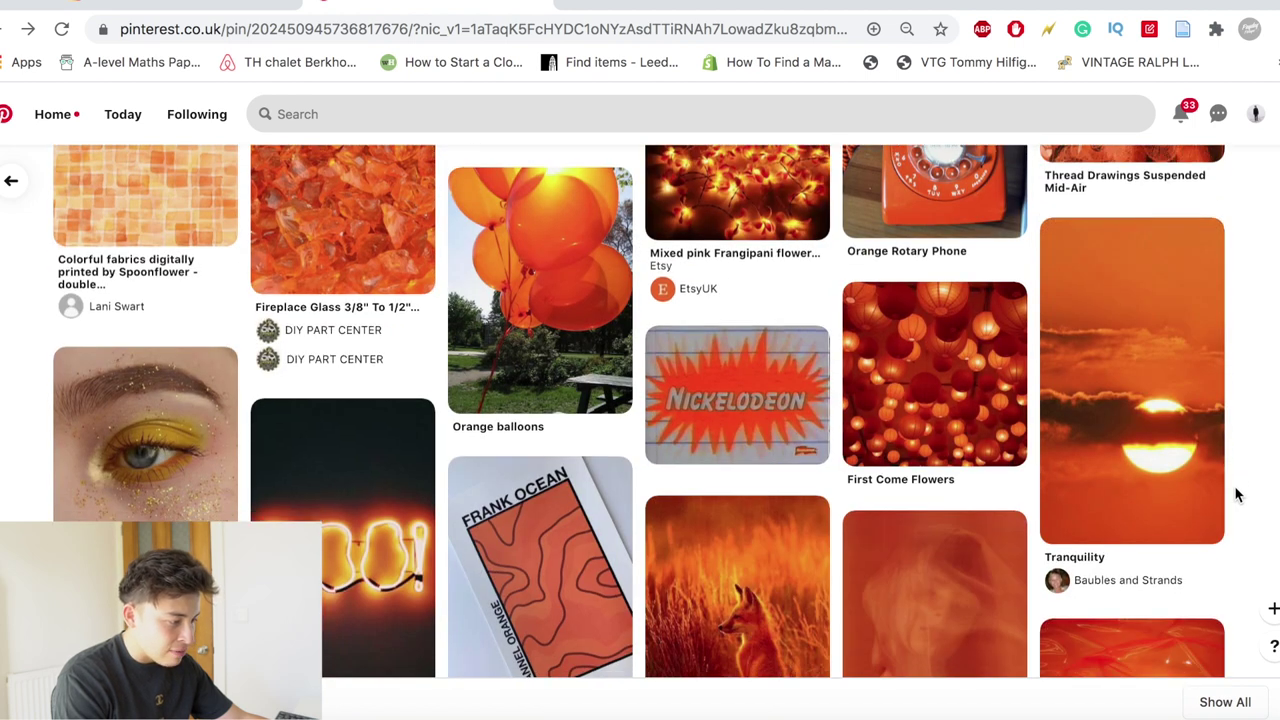
scroll(1236, 495, "down", 2)
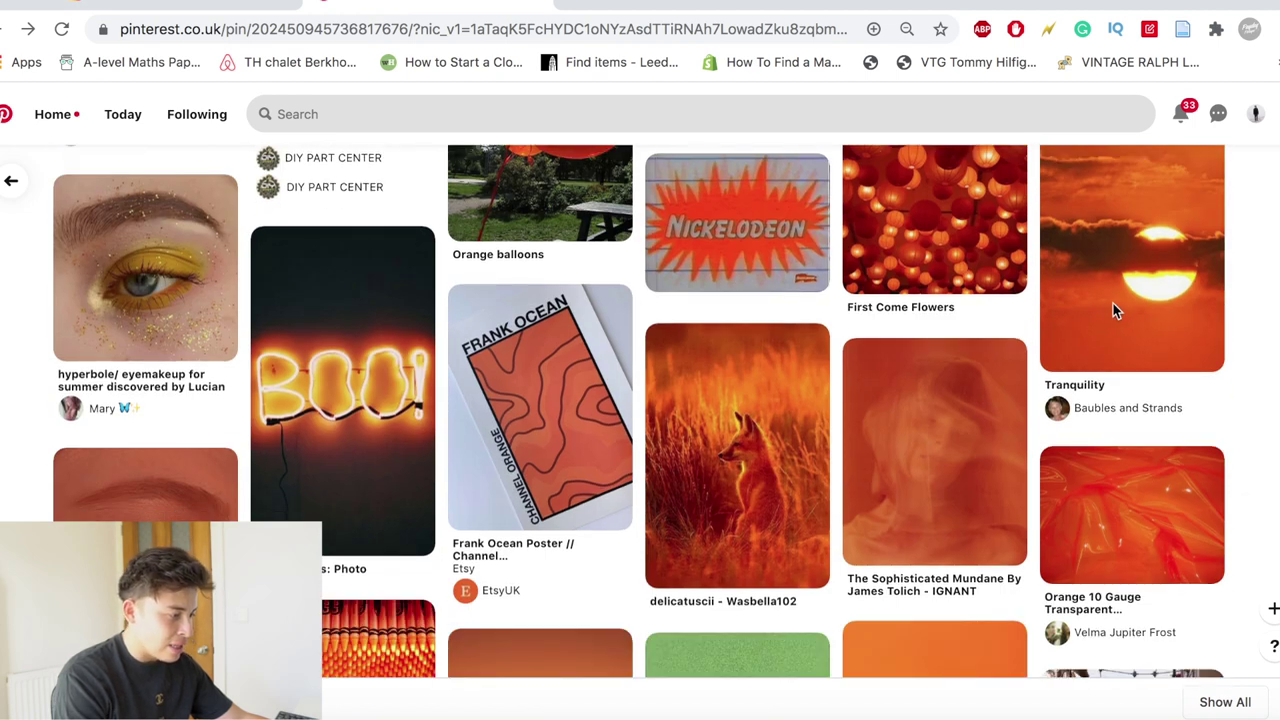
Open the related Tranquility pin and download its orange sunset image.
left_click(1141, 286)
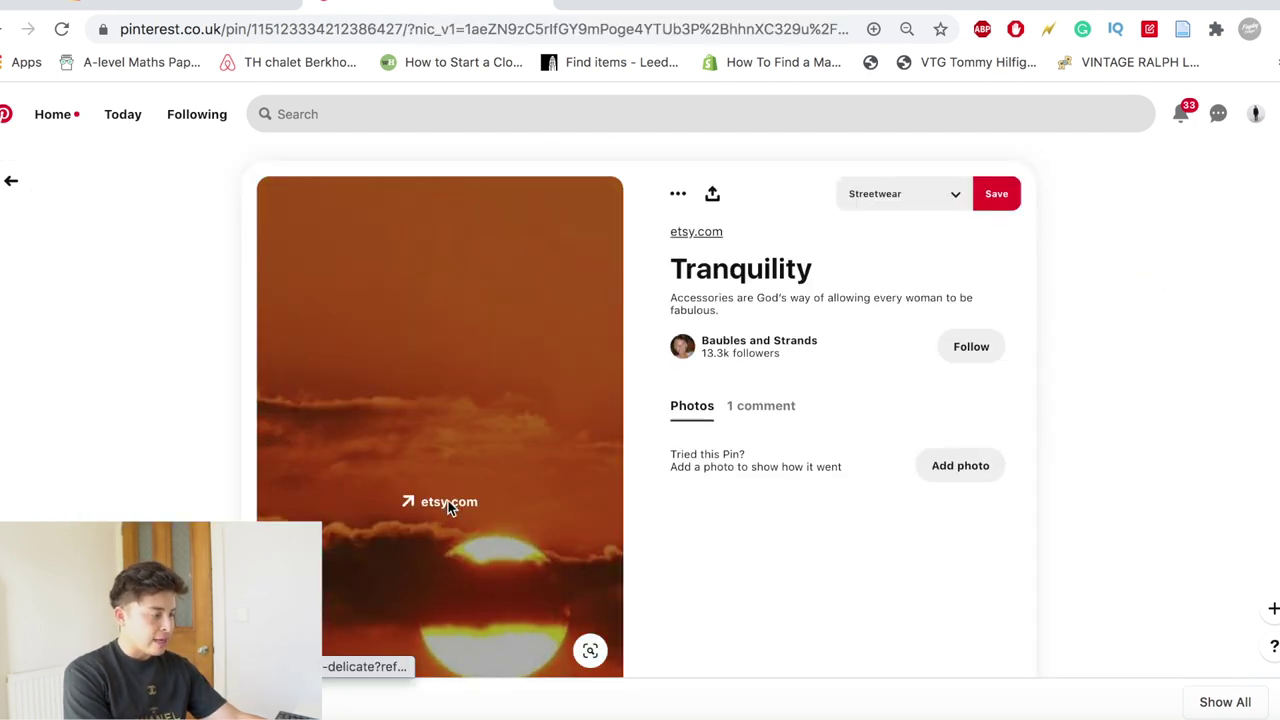
right_click(448, 507)
left_click(559, 458)
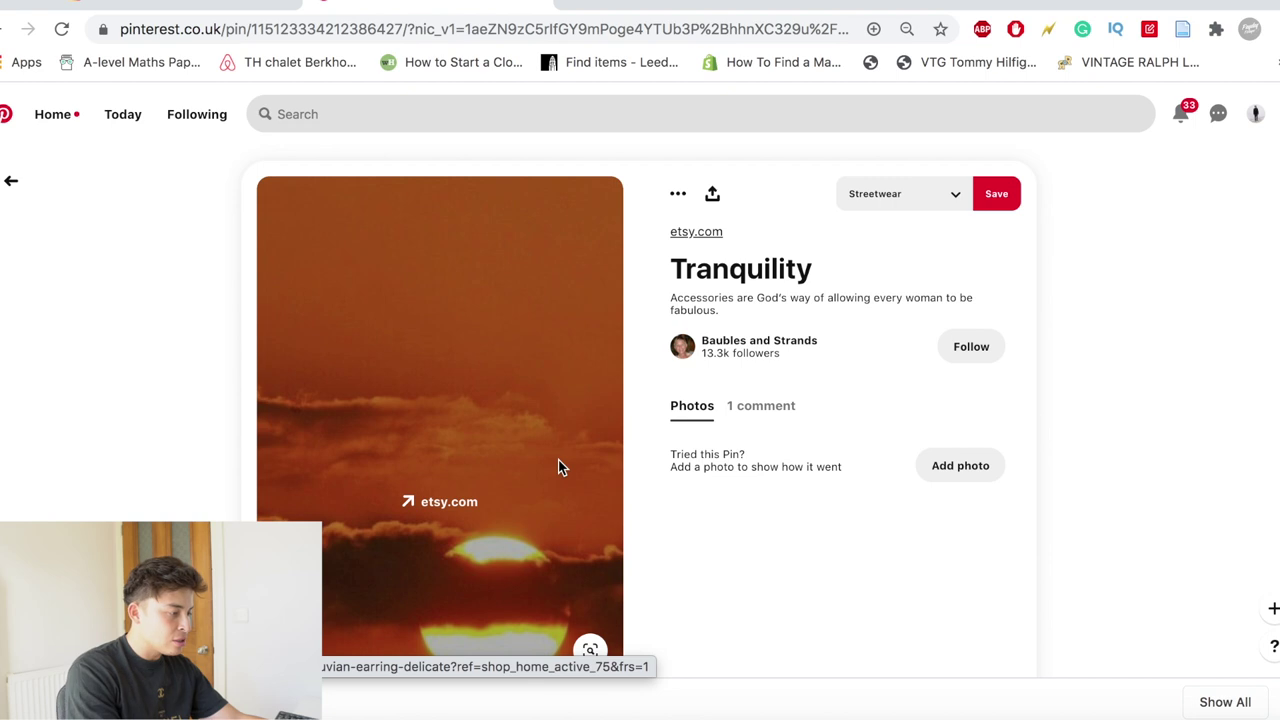
key("Return")
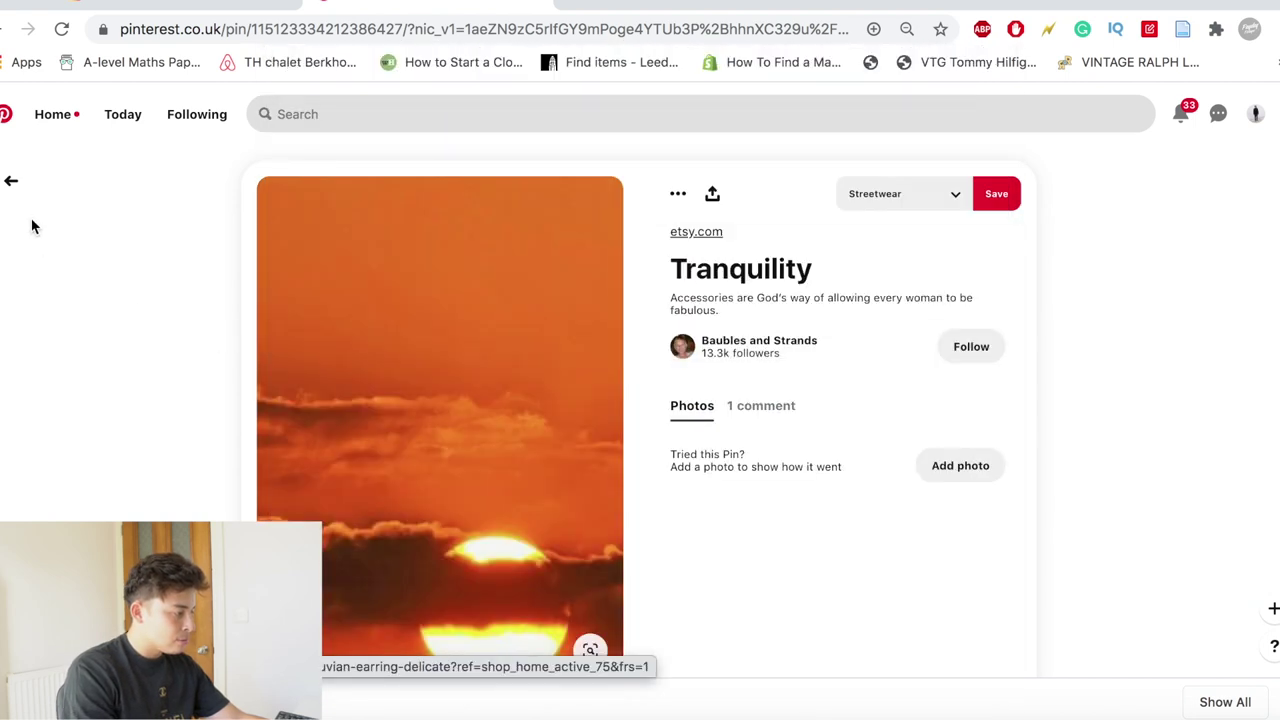
Return to the First Come Flowers pin's related images and open the Ferris wheel pin with the reddish sky.
left_click(12, 188)
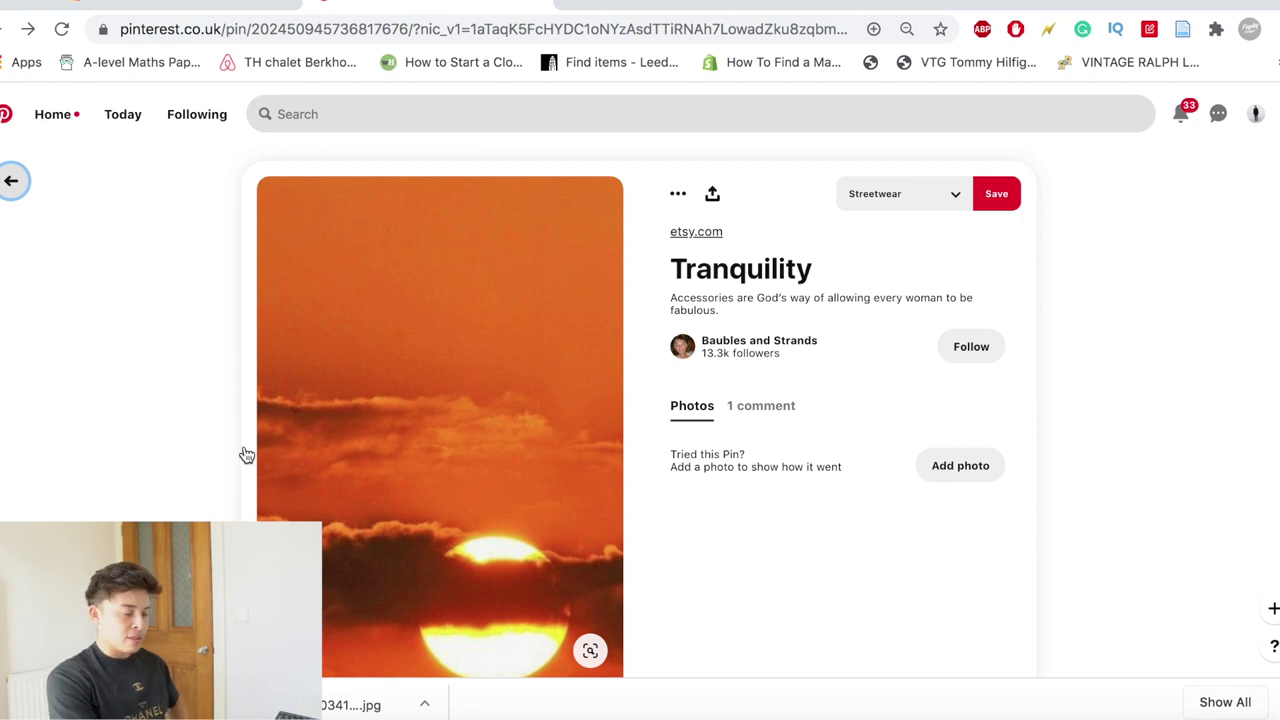
scroll(218, 435, "down", 6)
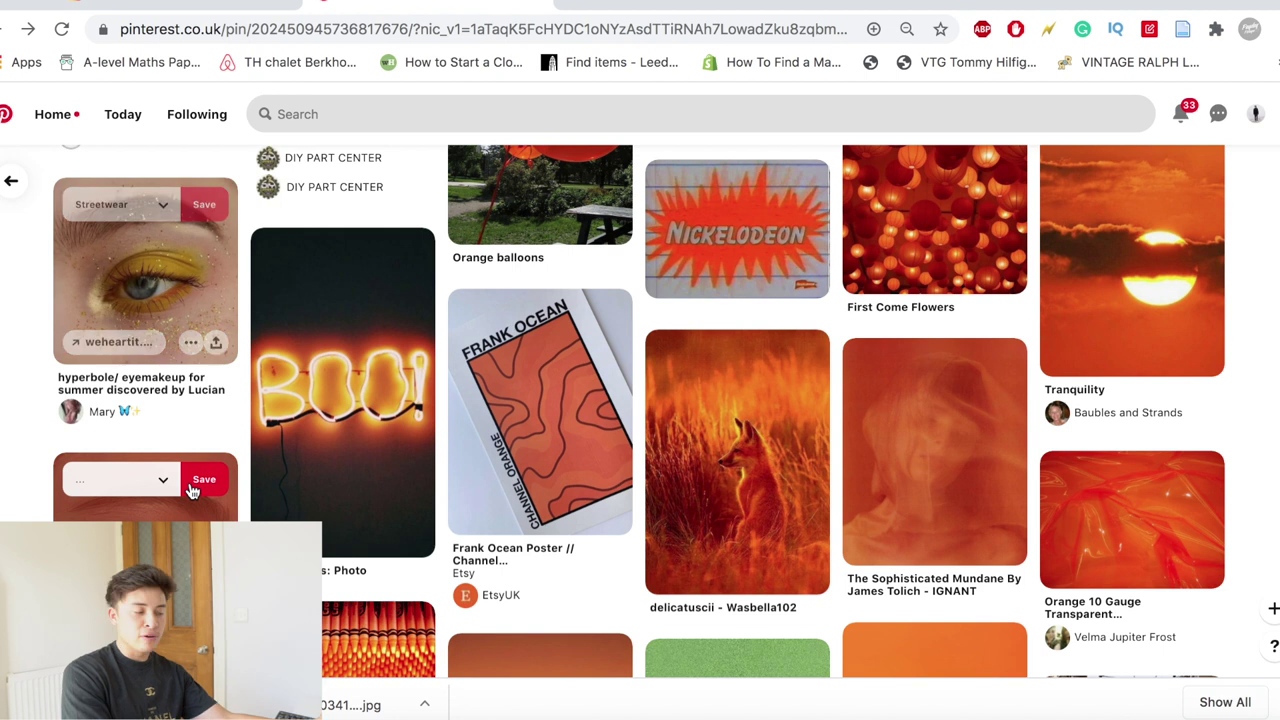
scroll(192, 491, "down", 5)
scroll(340, 400, "down", 3)
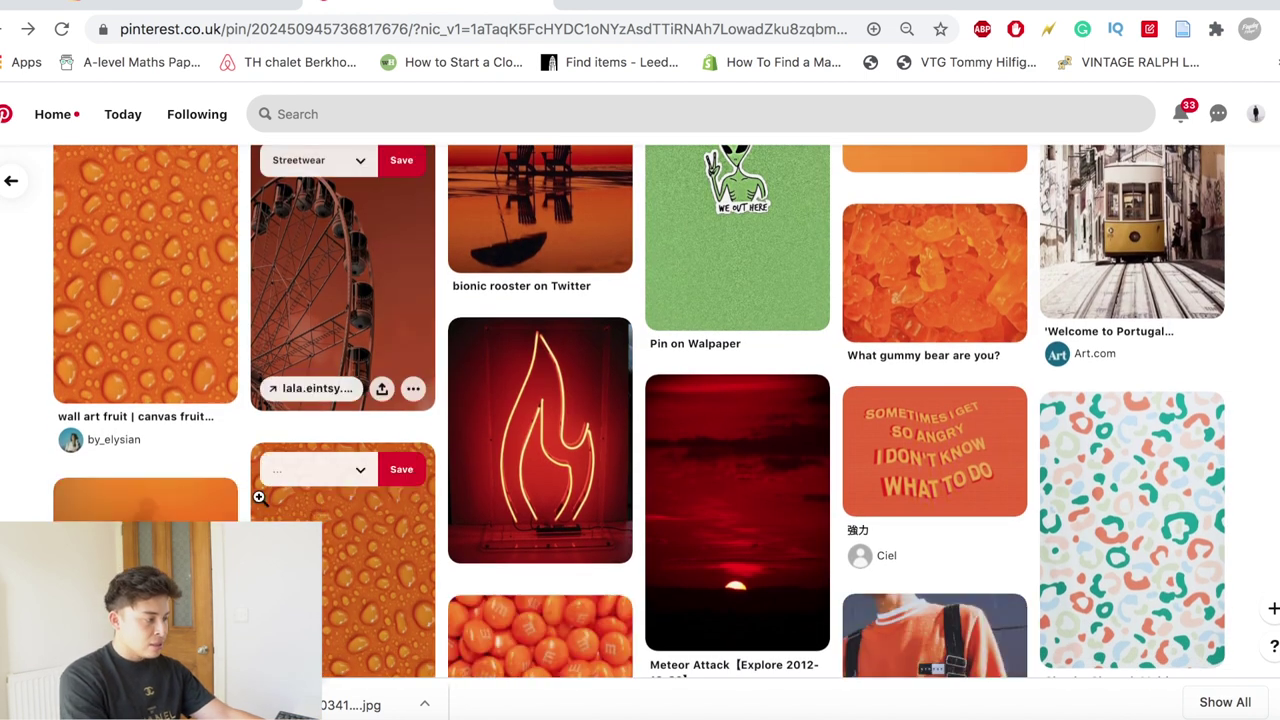
scroll(257, 495, "up", 1)
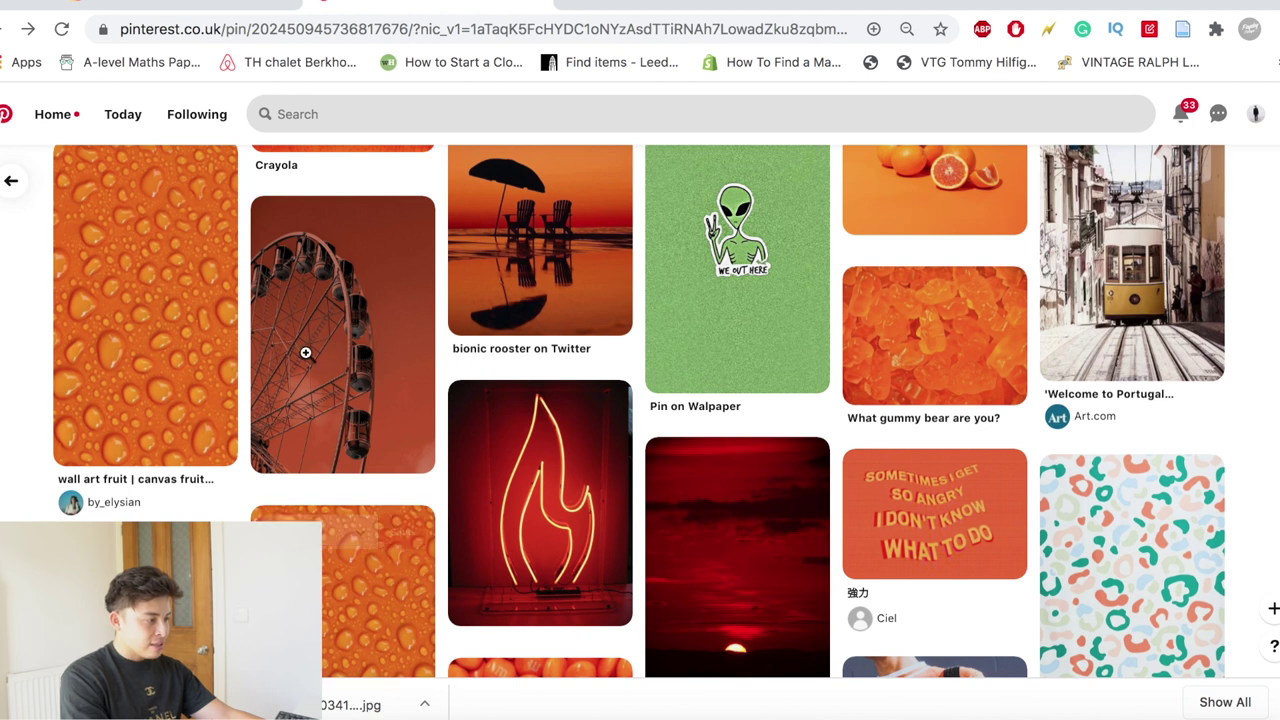
left_click(434, 361)
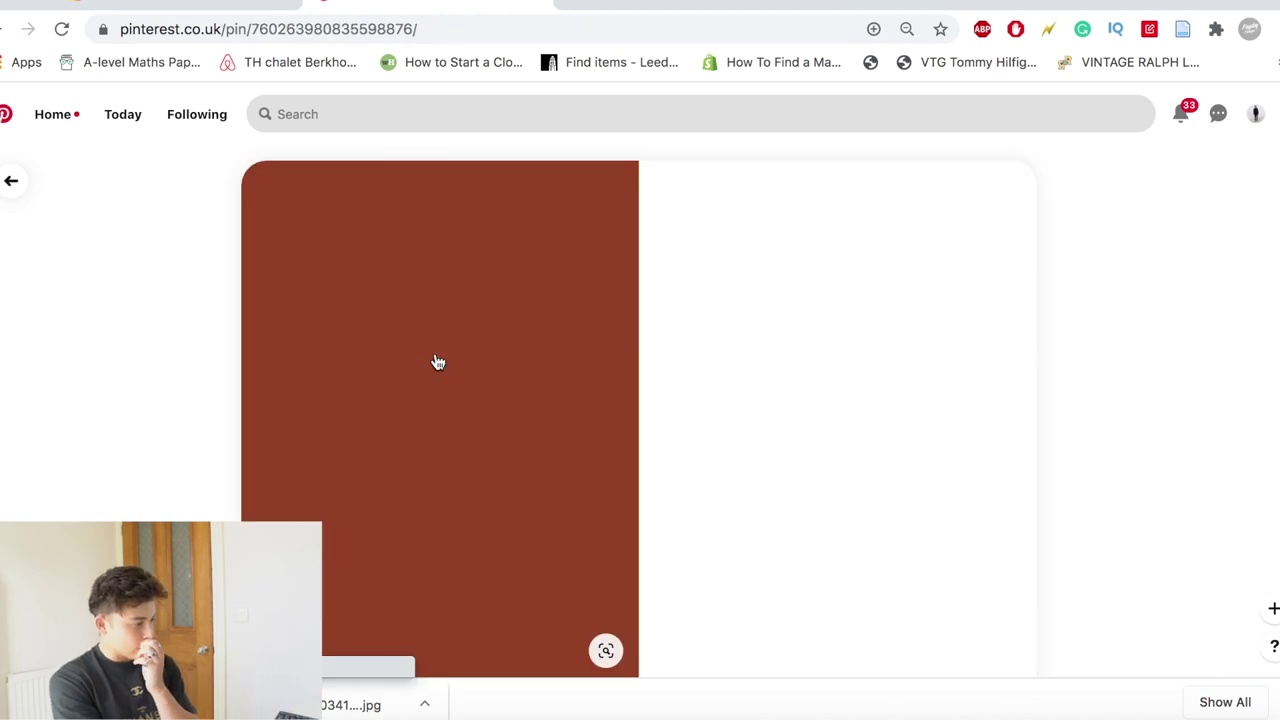